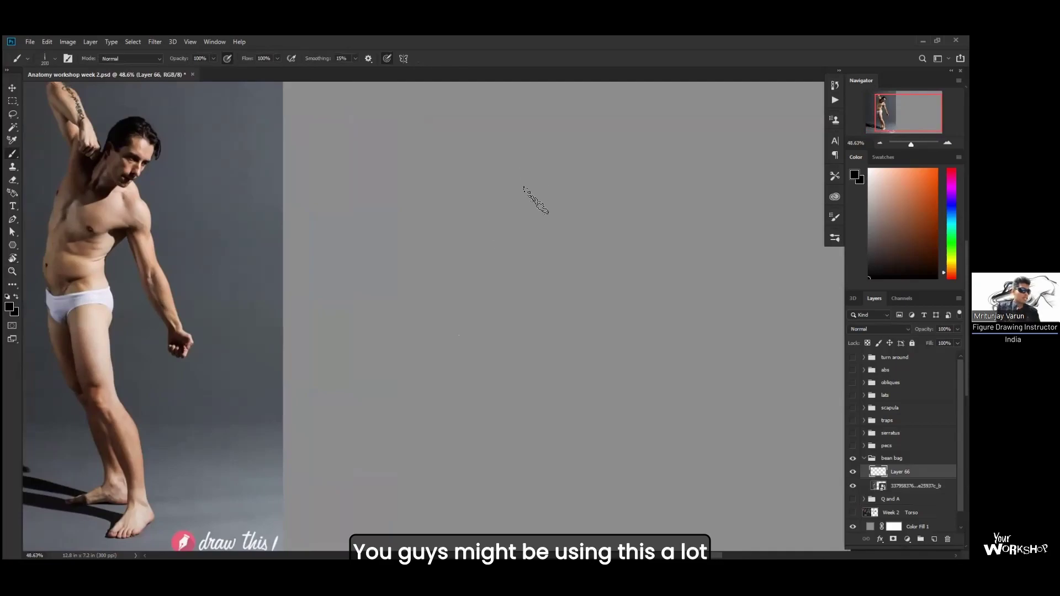
Sketch a bean shape with a pinched inner side on the blank canvas beside the reference photo, using a 100 px brush
key("bracketleft")
key("bracketleft")
key("bracketleft")
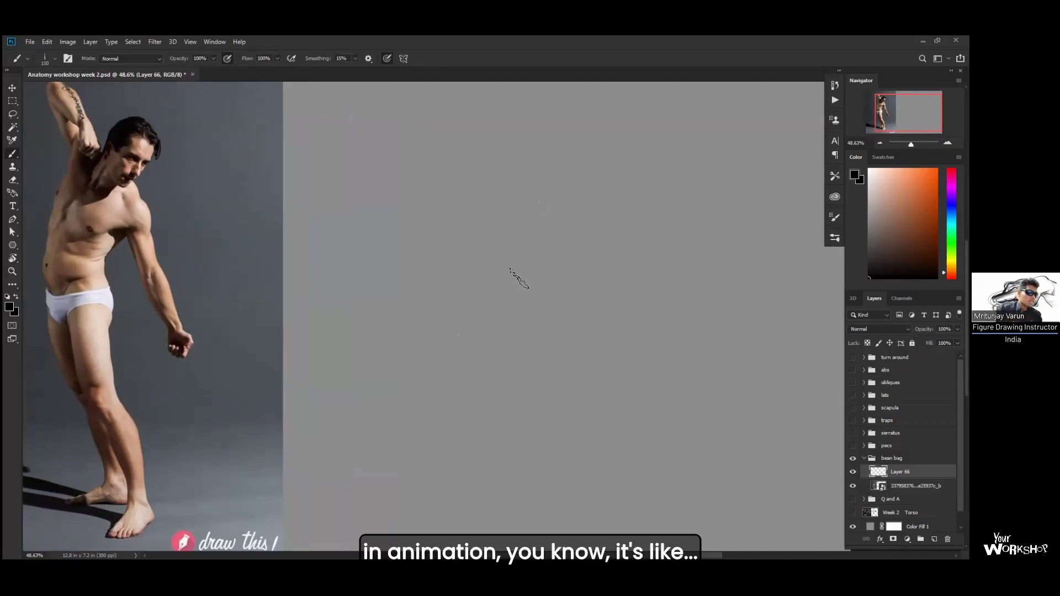
left_click_drag(508, 160, 598, 238)
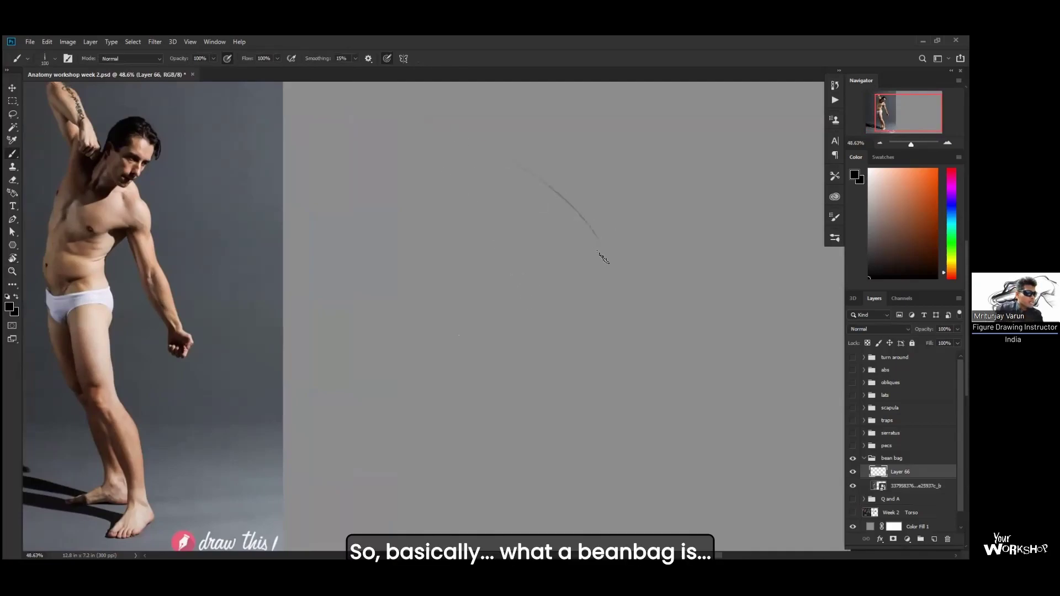
key("ctrl+z")
mouse_move(361, 183)
left_mouse_down()
mouse_move(338, 239)
mouse_move(383, 362)
left_mouse_up()
mouse_move(445, 165)
left_mouse_down()
mouse_move(409, 293)
mouse_move(434, 369)
mouse_move(347, 328)
mouse_move(449, 204)
left_mouse_up()
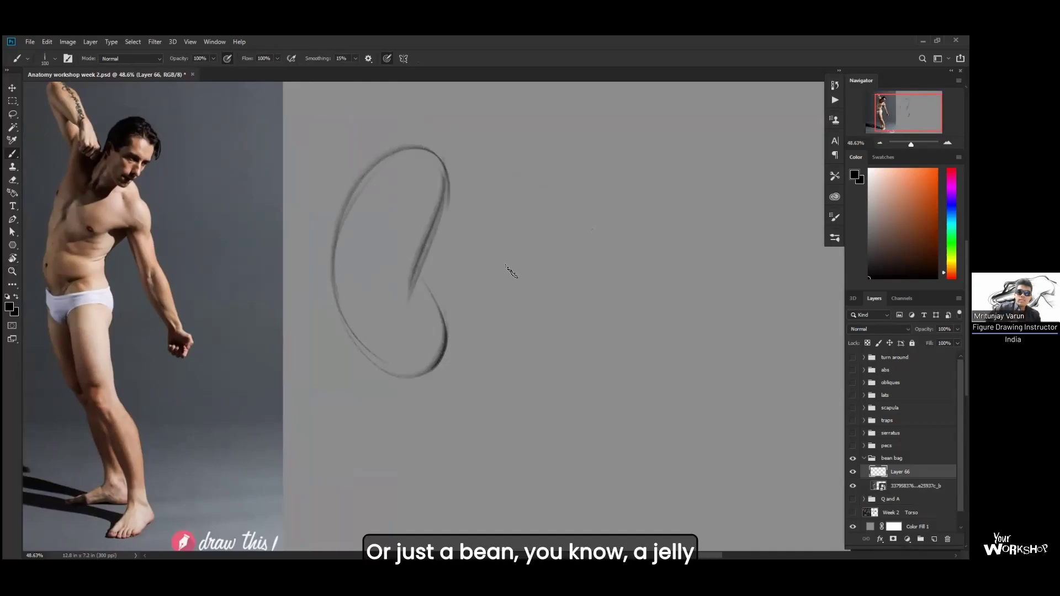
Sketch the ribcage arch in the upper part of the bean and a rounded pelvis in its lower part with a smaller brush
key("bracketleft")
key("bracketleft")
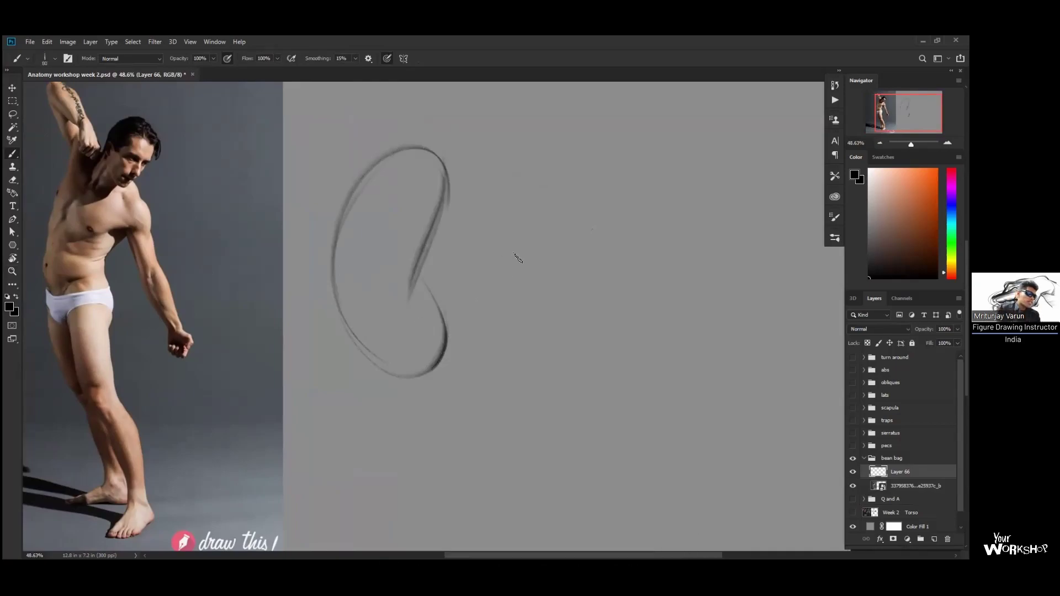
mouse_move(321, 199)
left_mouse_down()
mouse_move(369, 223)
mouse_move(407, 268)
left_mouse_up()
mouse_move(369, 226)
left_mouse_down()
mouse_move(413, 277)
mouse_move(397, 157)
left_mouse_up()
mouse_move(399, 154)
left_mouse_down()
mouse_move(390, 227)
mouse_move(399, 165)
left_mouse_up()
left_click_drag(429, 251, 410, 169)
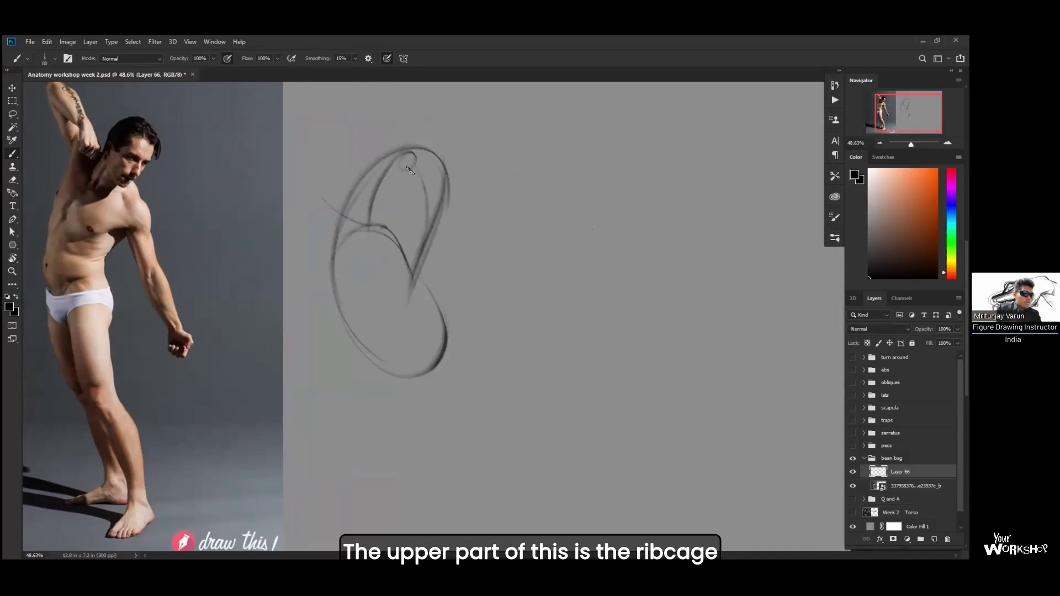
mouse_move(424, 309)
left_mouse_down()
mouse_move(343, 319)
mouse_move(434, 335)
mouse_move(400, 291)
mouse_move(385, 372)
left_mouse_up()
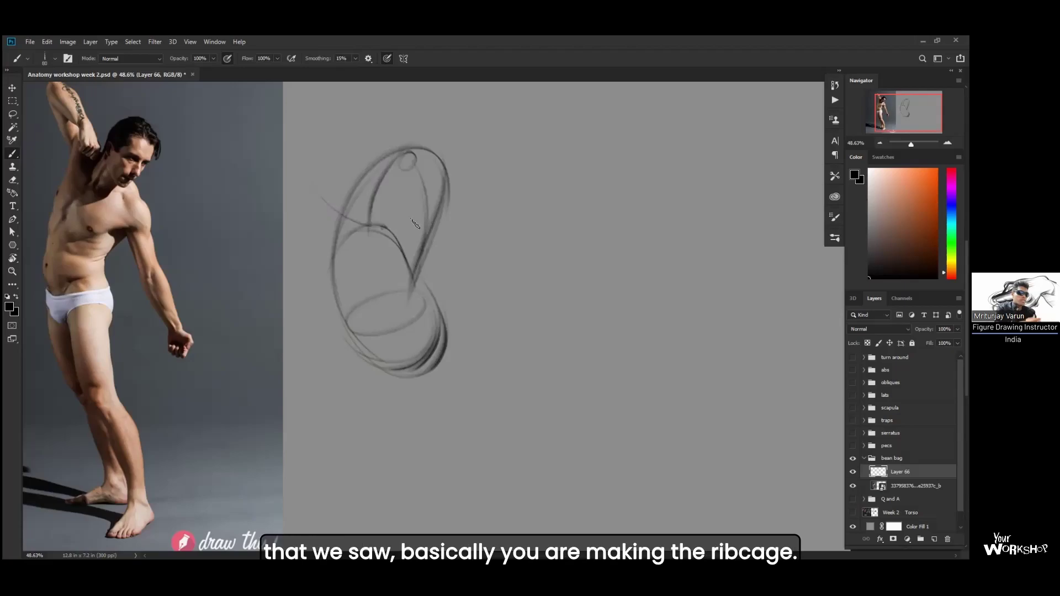
left_click_drag(614, 196, 618, 342)
mouse_move(552, 138)
left_mouse_down()
mouse_move(525, 251)
mouse_move(532, 305)
mouse_move(558, 356)
mouse_move(540, 415)
left_mouse_up()
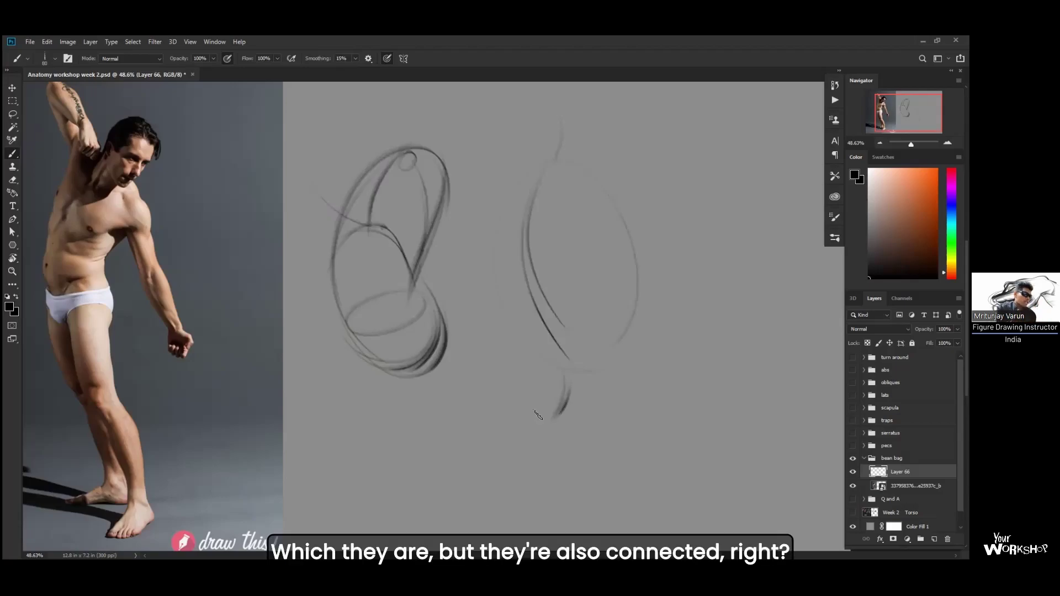
key("ctrl+z")
key("ctrl+z")
key("ctrl+z")
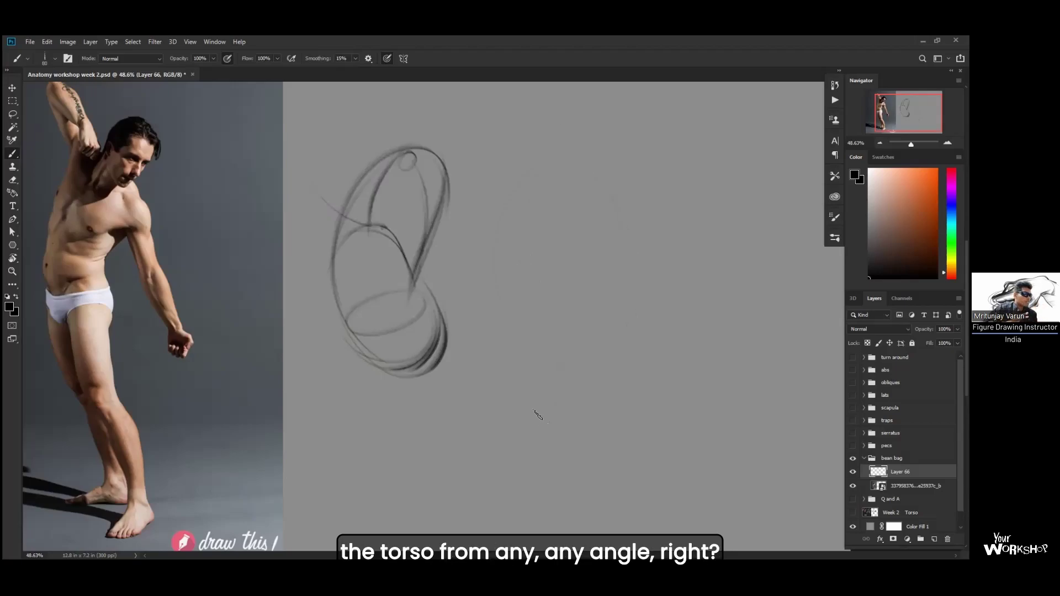
Mark the shoulder angle with a dark diagonal line across the shoulders of the figure in the reference photo
key("bracketright")
key("bracketright")
key("bracketright")
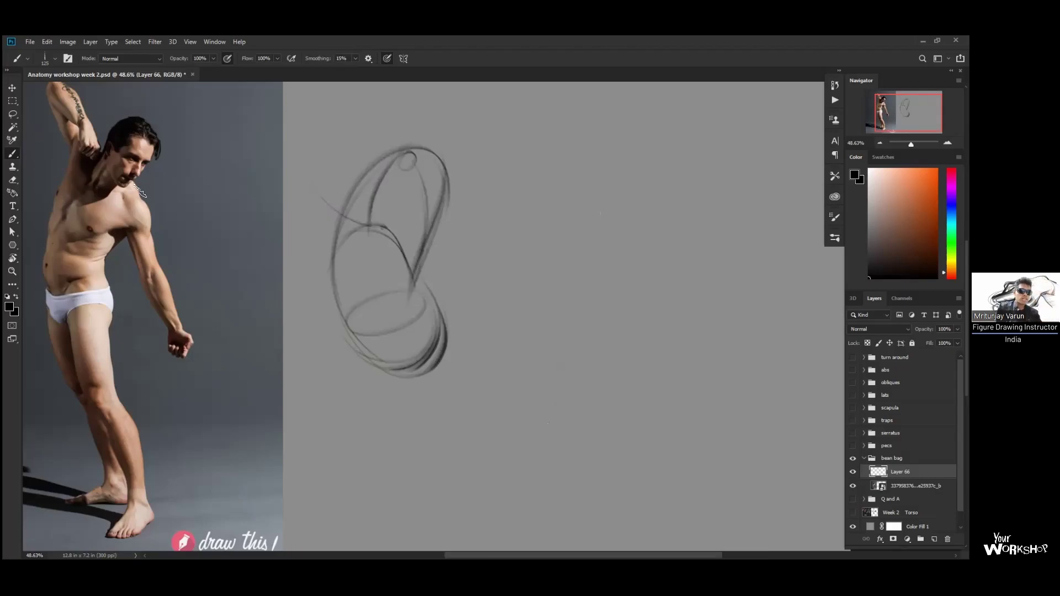
key("bracketleft")
key("bracketleft")
left_click_drag(96, 166, 138, 229)
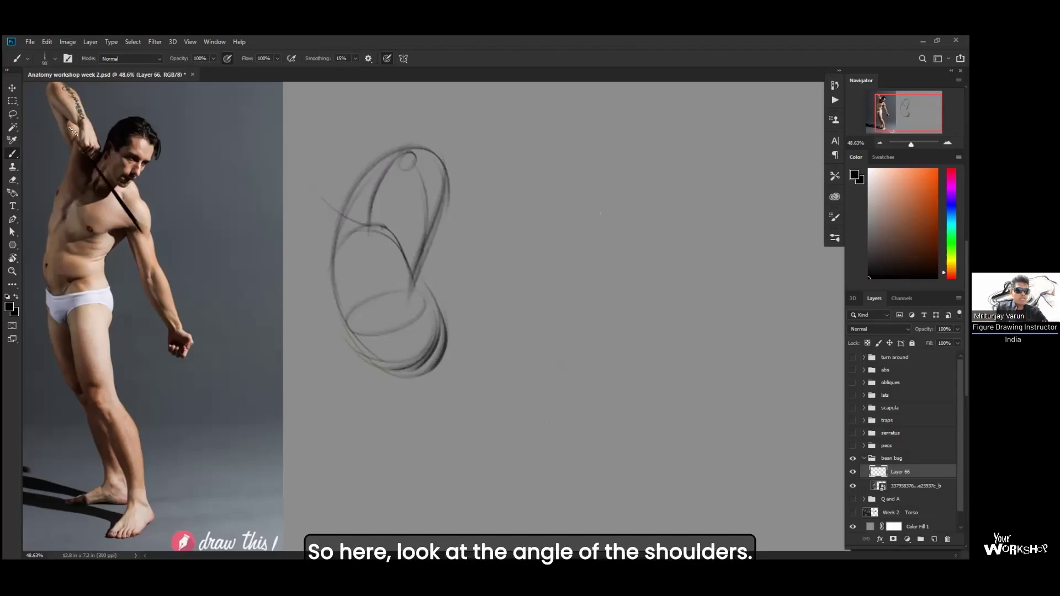
left_click_drag(77, 138, 146, 234)
Draw a matching diagonal shoulder-angle line on the empty canvas beside the bean, using a 125 px brush
key("bracketright")
key("bracketright")
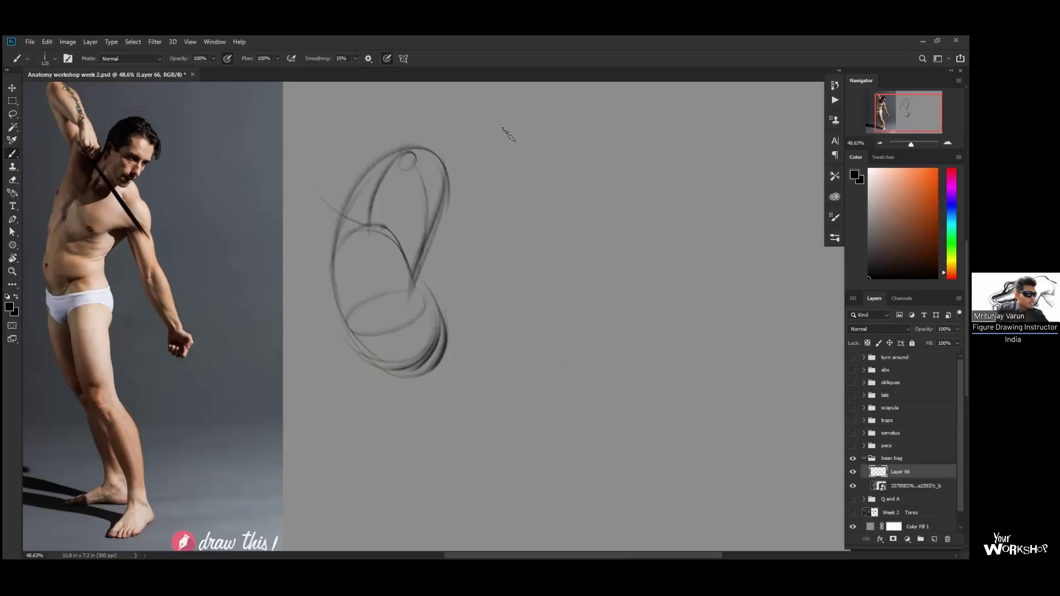
mouse_move(652, 258)
left_mouse_down()
mouse_move(553, 144)
mouse_move(669, 272)
left_mouse_up()
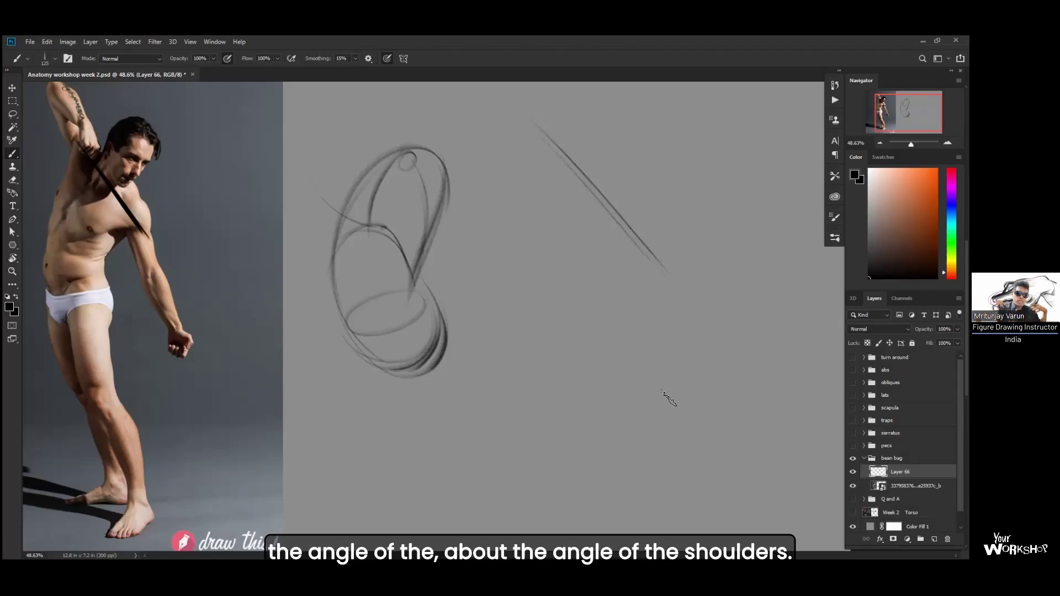
Mark the pelvis angle across the photo figure's hips and draw a matching horizontal line below the diagonal shoulder line
key("bracketright")
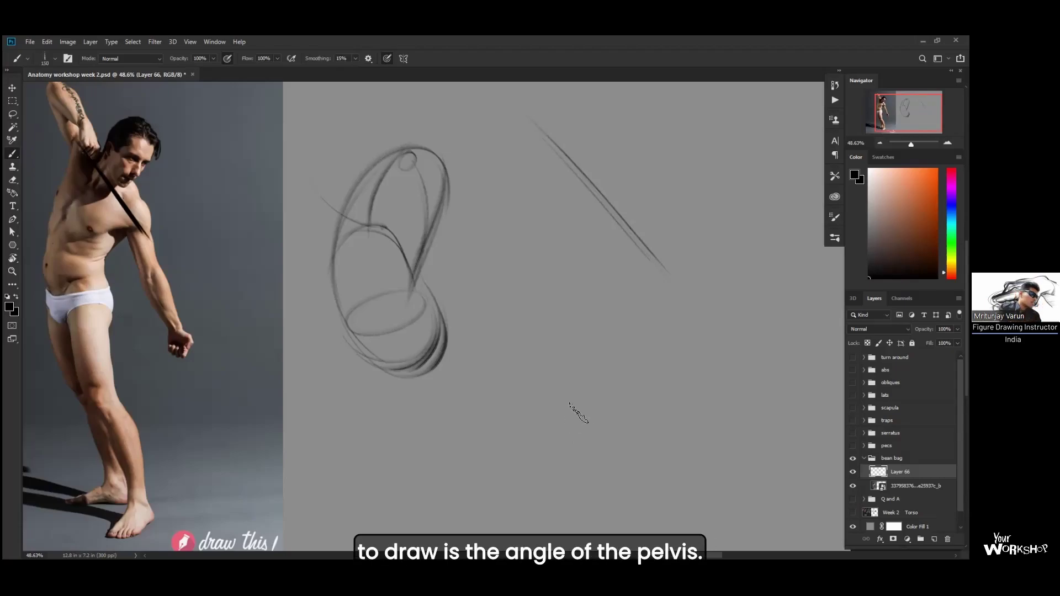
key("bracketleft")
key("bracketleft")
key("bracketleft")
left_click_drag(44, 281, 99, 287)
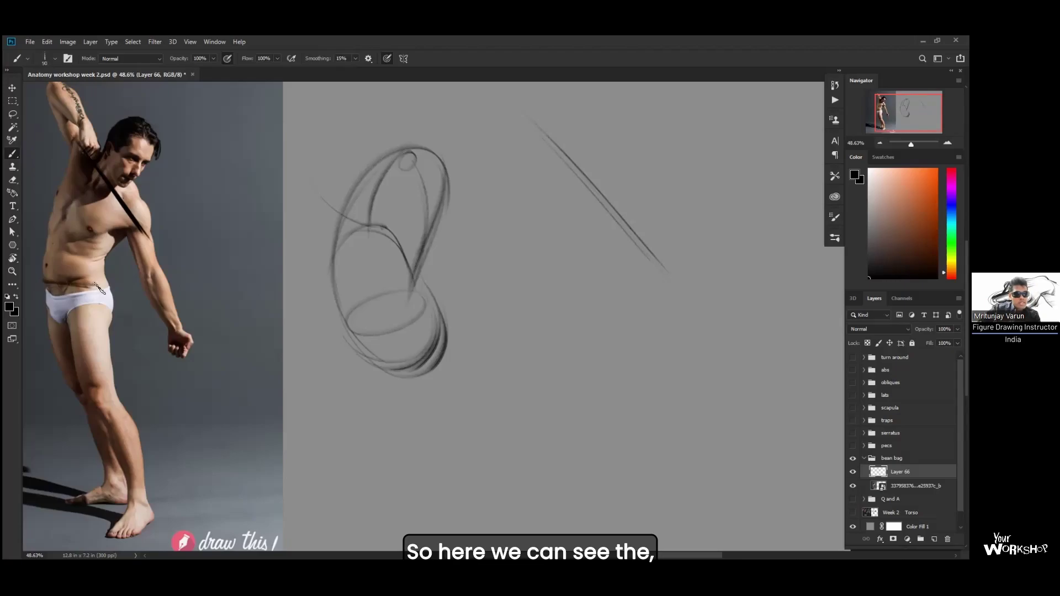
mouse_move(517, 421)
left_mouse_down()
mouse_move(649, 422)
mouse_move(635, 418)
left_mouse_up()
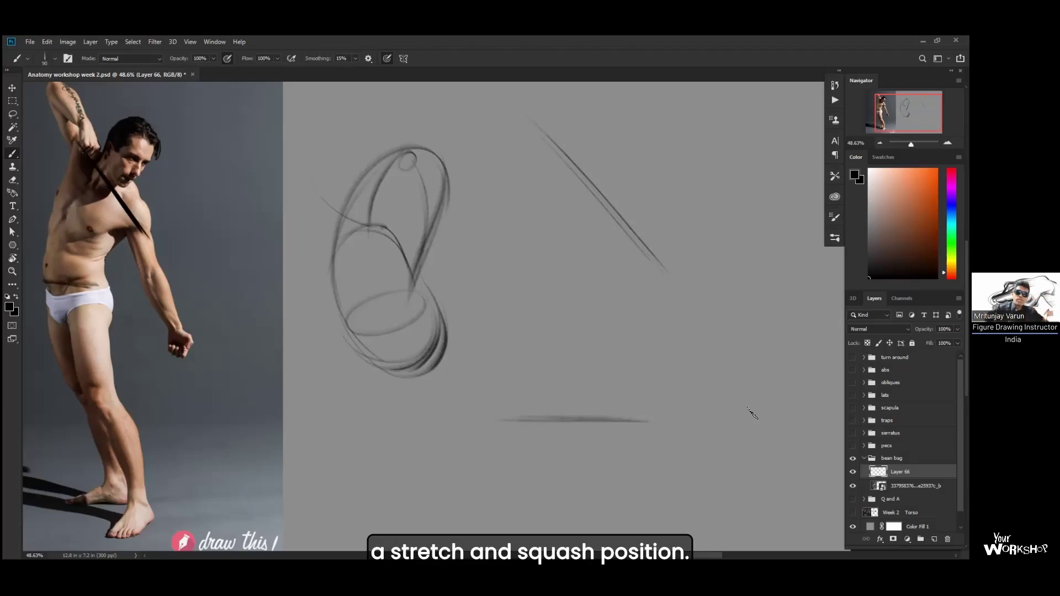
Sketch a simplified front-view torso below the bean, with shoulder and hip lines, tapering sides, a belly button and a vertical centre line
left_click_drag(350, 399, 437, 400)
mouse_move(420, 507)
left_mouse_down()
mouse_move(355, 506)
mouse_move(428, 507)
left_mouse_up()
left_click_drag(349, 401, 357, 506)
mouse_move(428, 403)
left_mouse_down()
mouse_move(410, 479)
mouse_move(395, 482)
left_mouse_up()
left_click_drag(352, 411, 366, 481)
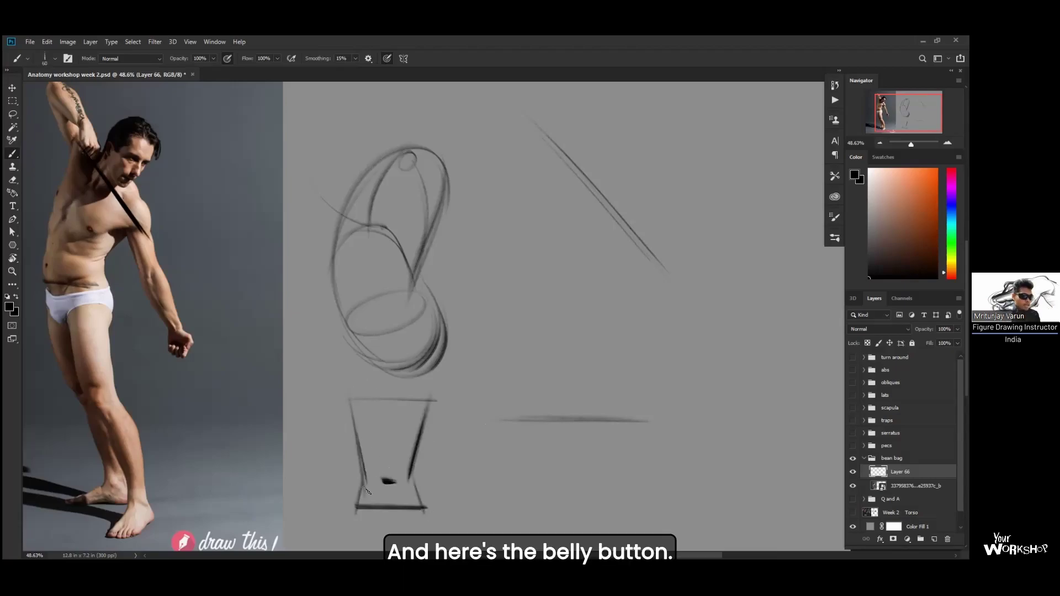
left_click_drag(390, 403, 388, 506)
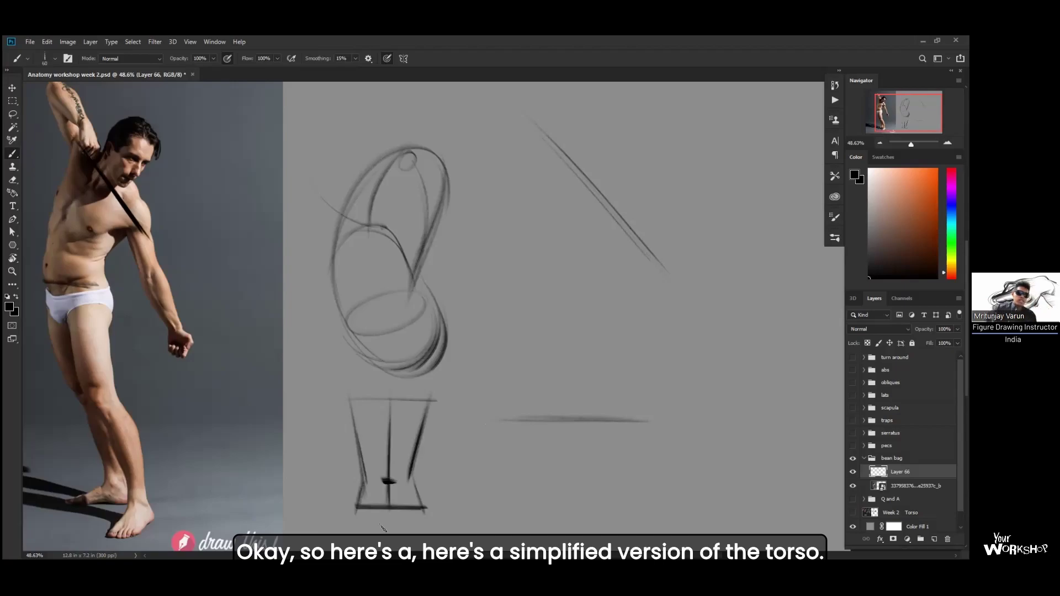
Add a curved pelvis bottom beneath the hip line of the small simplified torso
left_click_drag(446, 446, 454, 414)
left_click_drag(423, 491, 365, 480)
mouse_move(362, 479)
left_mouse_down()
mouse_move(386, 509)
mouse_move(414, 504)
left_mouse_up()
left_click_drag(362, 478, 420, 506)
key("ctrl+z")
mouse_move(366, 484)
left_mouse_down()
mouse_move(400, 449)
mouse_move(420, 496)
left_mouse_up()
mouse_move(363, 472)
left_mouse_down()
mouse_move(367, 491)
mouse_move(421, 495)
left_mouse_up()
Circle the two shoulder points and the two hip points of the small simplified torso
mouse_move(347, 369)
left_mouse_down()
mouse_move(363, 361)
mouse_move(352, 357)
left_mouse_up()
left_click_drag(358, 483, 367, 465)
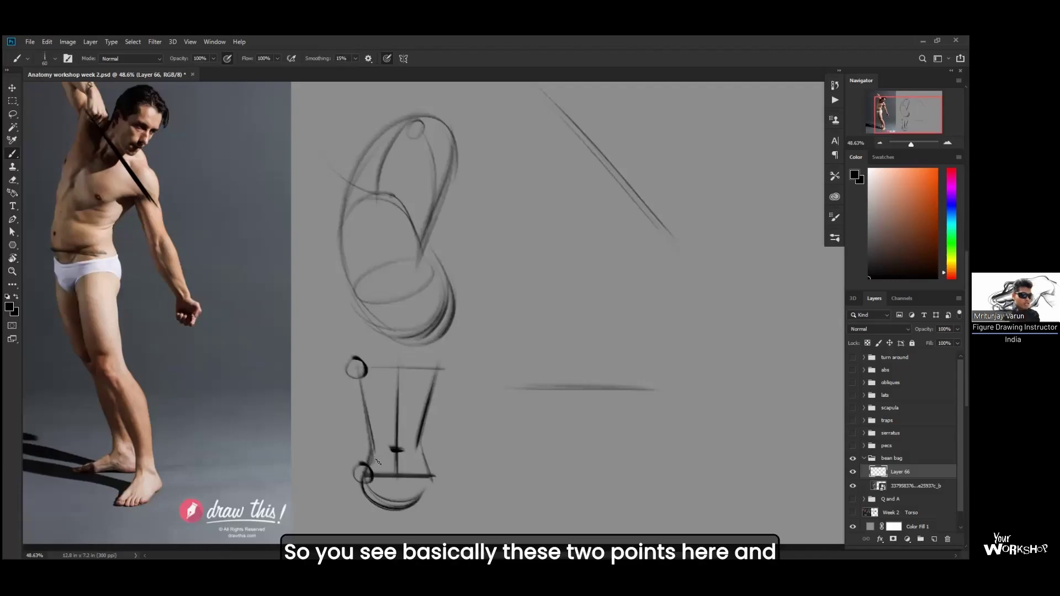
left_click_drag(435, 369, 432, 360)
left_click_drag(427, 469, 435, 468)
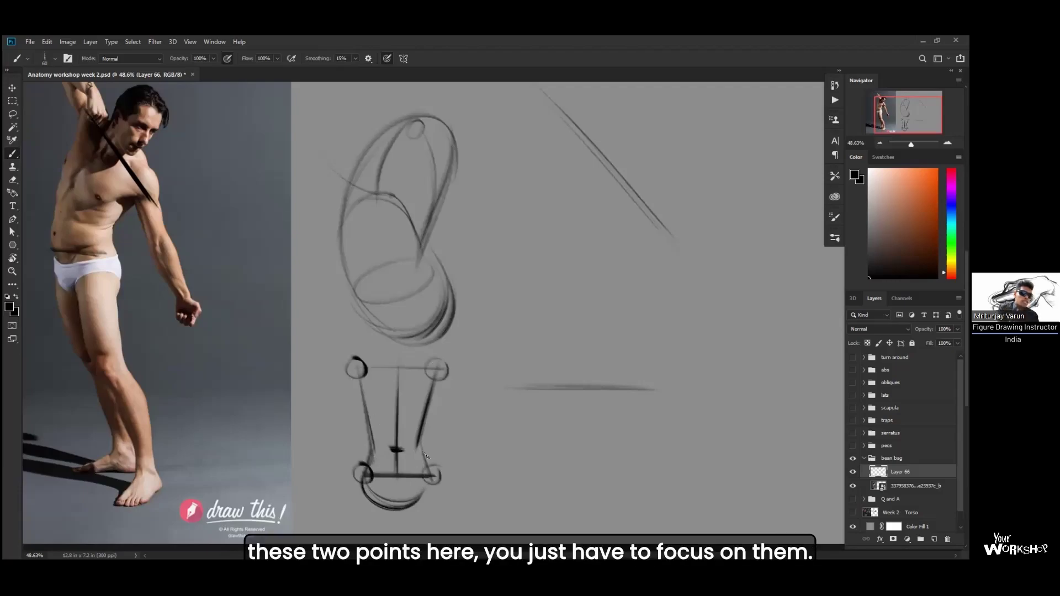
Circle the squashed-side ends of the large shoulder and pelvis lines, and connect them with a pinched side contour and short waist folds
left_click_drag(651, 243, 669, 245)
left_click_drag(623, 398, 638, 397)
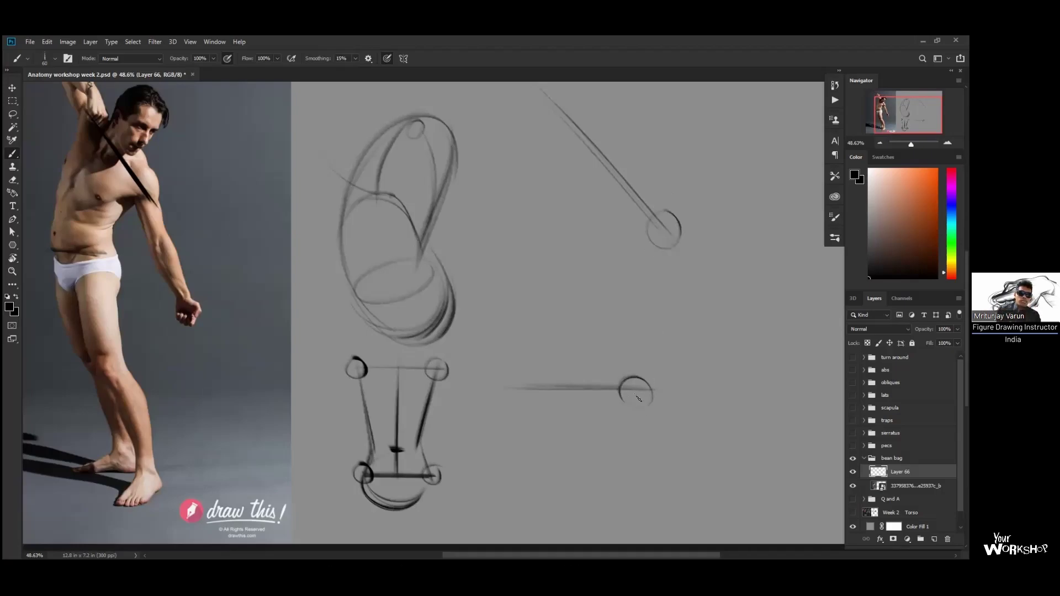
mouse_move(661, 279)
left_mouse_down()
mouse_move(662, 298)
mouse_move(606, 365)
mouse_move(612, 354)
left_mouse_up()
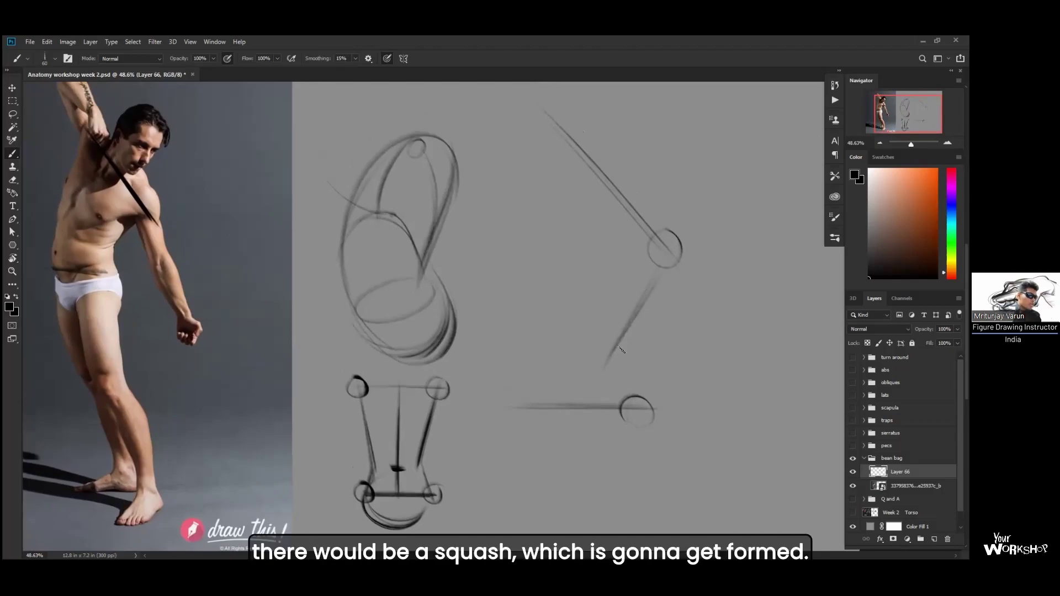
mouse_move(95, 249)
left_mouse_down()
mouse_move(120, 229)
mouse_move(102, 232)
left_mouse_up()
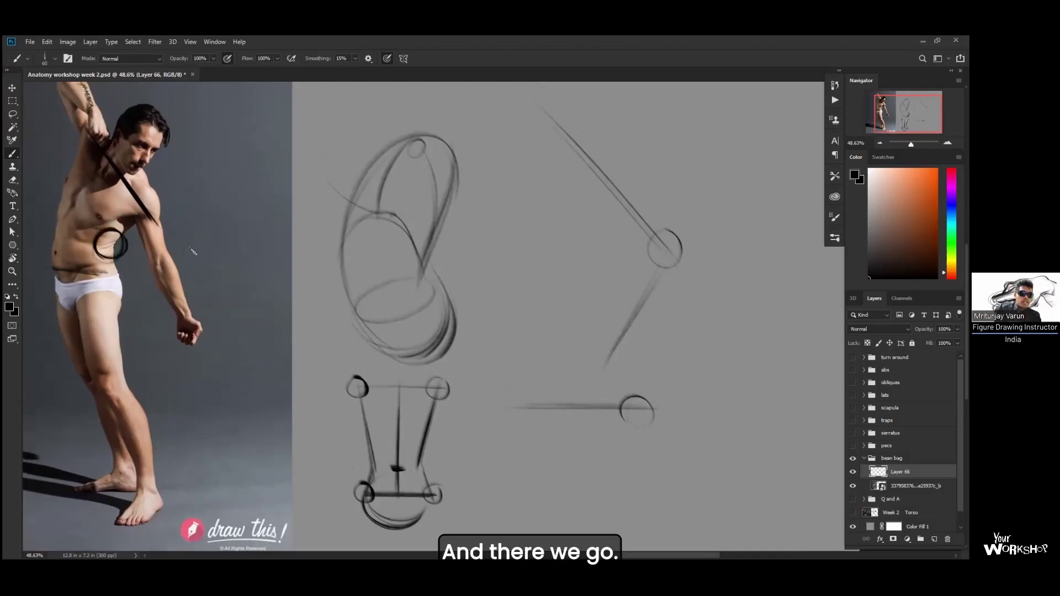
key("ctrl+z")
mouse_move(619, 347)
left_mouse_down()
mouse_move(587, 362)
mouse_move(647, 436)
left_mouse_up()
mouse_move(621, 383)
left_mouse_down()
mouse_move(647, 428)
mouse_move(636, 444)
left_mouse_up()
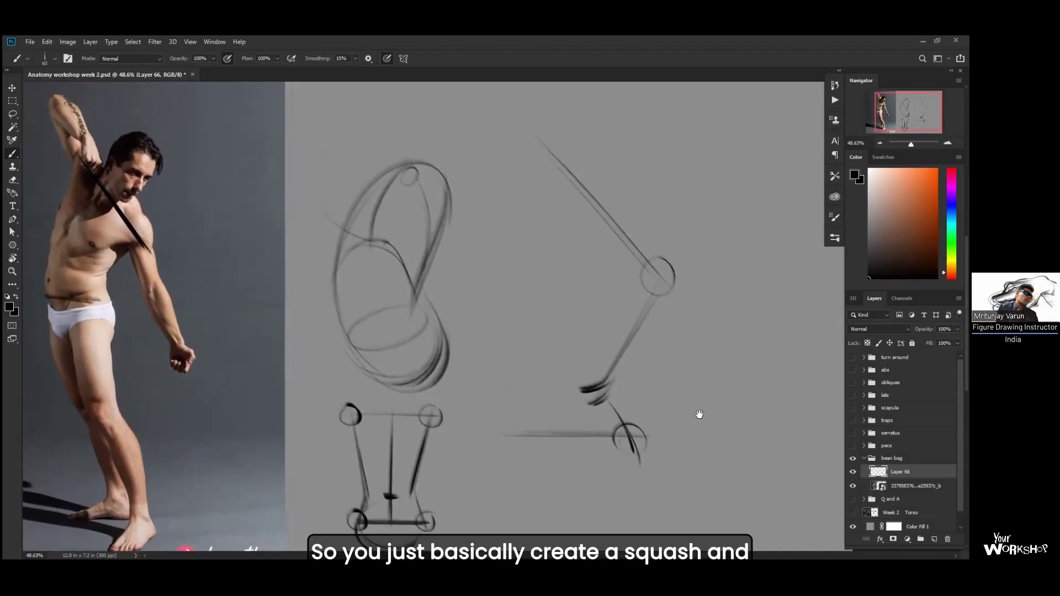
Draw a long bowed curve for the stretched side, running from the shoulder line's upper end past the pelvis line
left_click_drag(559, 130, 568, 160)
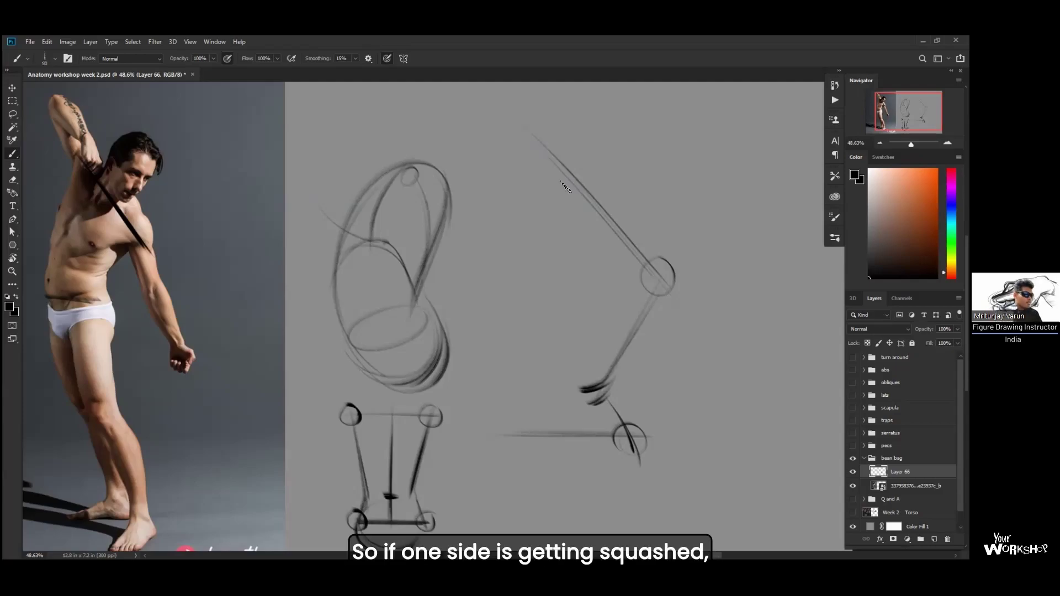
mouse_move(596, 105)
left_mouse_down()
mouse_move(491, 294)
mouse_move(541, 487)
left_mouse_up()
left_click_drag(630, 88, 528, 480)
left_click_drag(577, 148, 536, 484)
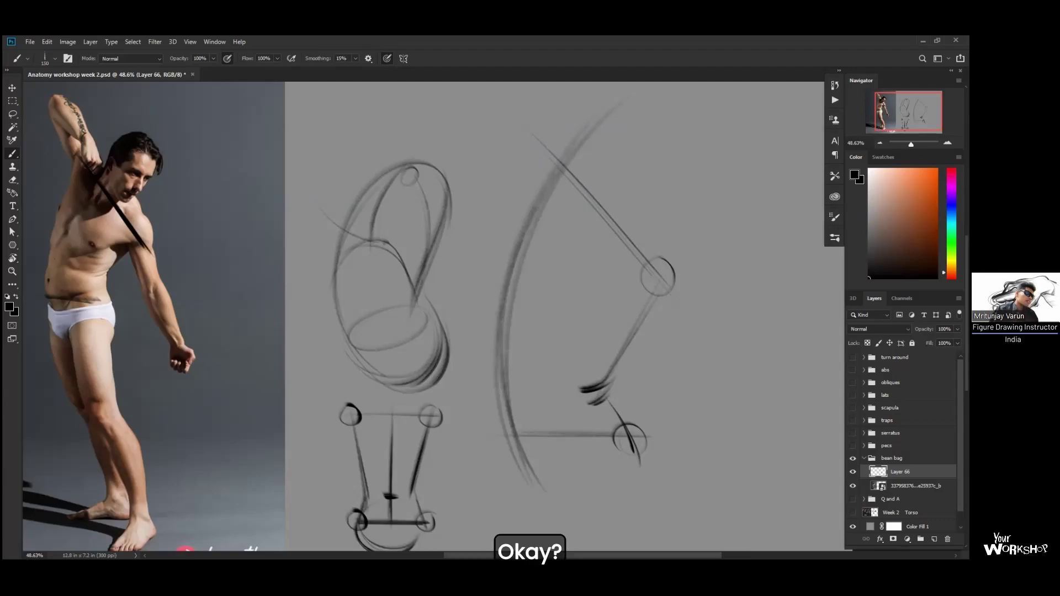
Circle the shoulder and hip points where the stretched-side curve meets the large shoulder and pelvis lines
left_click_drag(601, 530, 607, 492)
key("bracketleft")
left_click_drag(586, 106, 592, 135)
left_click_drag(492, 387, 511, 401)
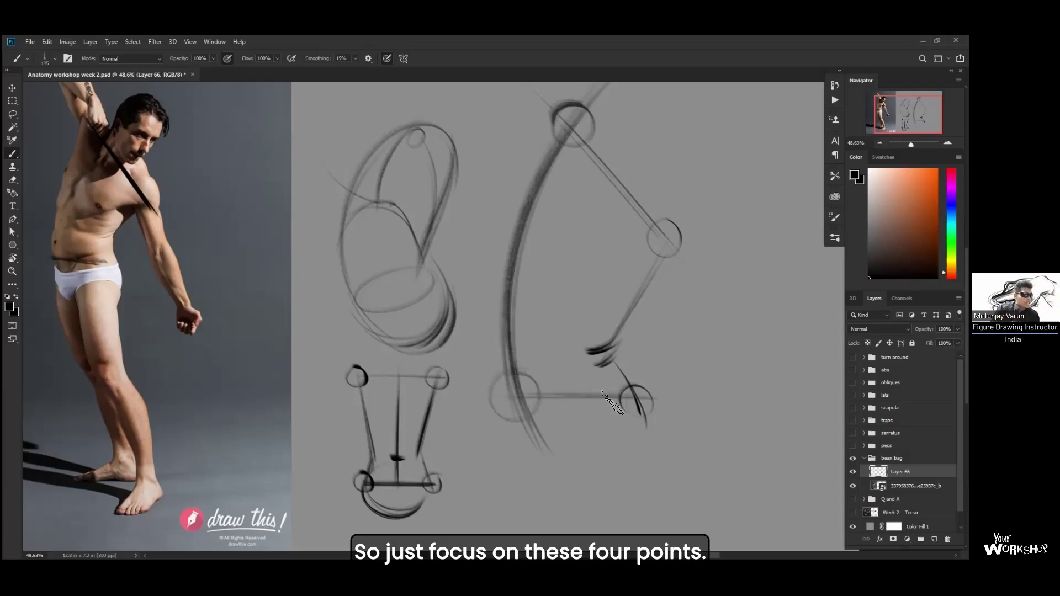
Close the large torso with a rounded pelvis curve joining both hip points below the pelvis line
key("bracketright")
key("bracketright")
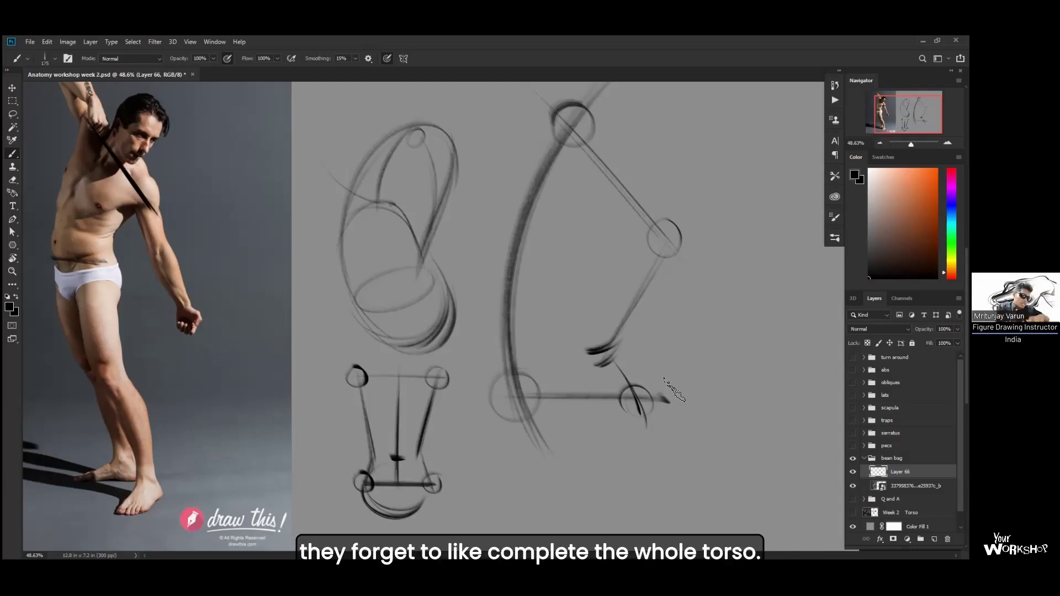
mouse_move(527, 384)
left_mouse_down()
mouse_move(629, 447)
mouse_move(647, 409)
mouse_move(577, 464)
left_mouse_up()
left_click_drag(539, 404, 640, 409)
left_click_drag(544, 442, 621, 458)
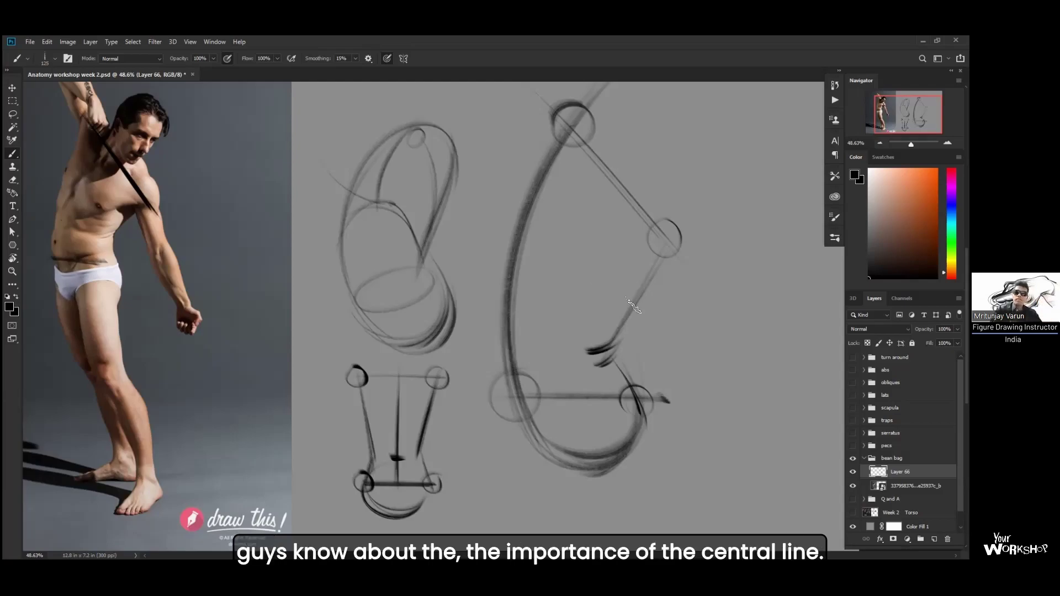
Draw a bold curved central line down the large torso, following the stretched side from the shoulder line to the pelvis bottom
left_click_drag(589, 159, 555, 458)
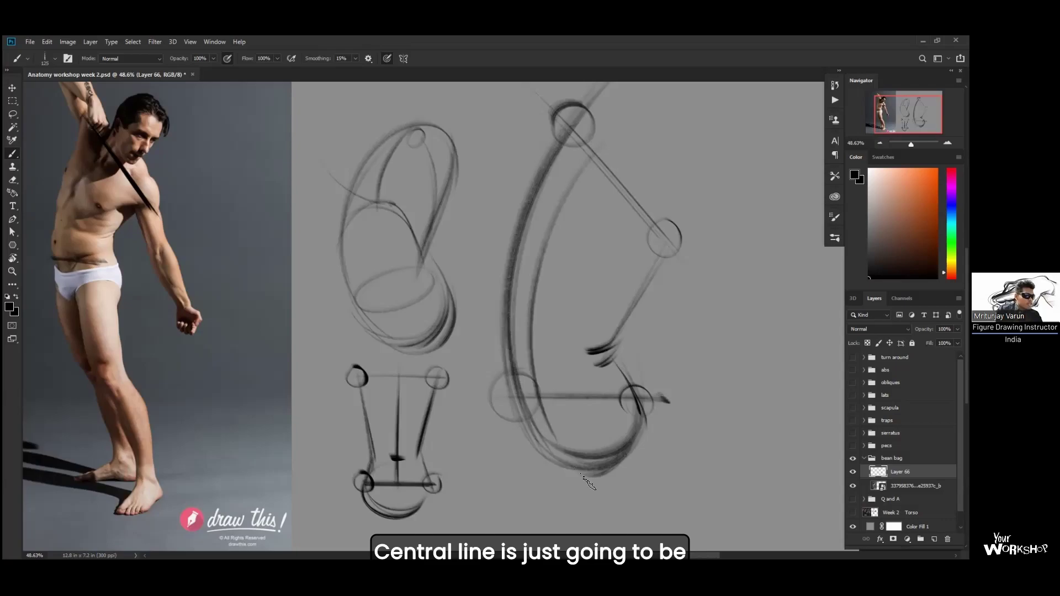
left_click_drag(590, 159, 548, 428)
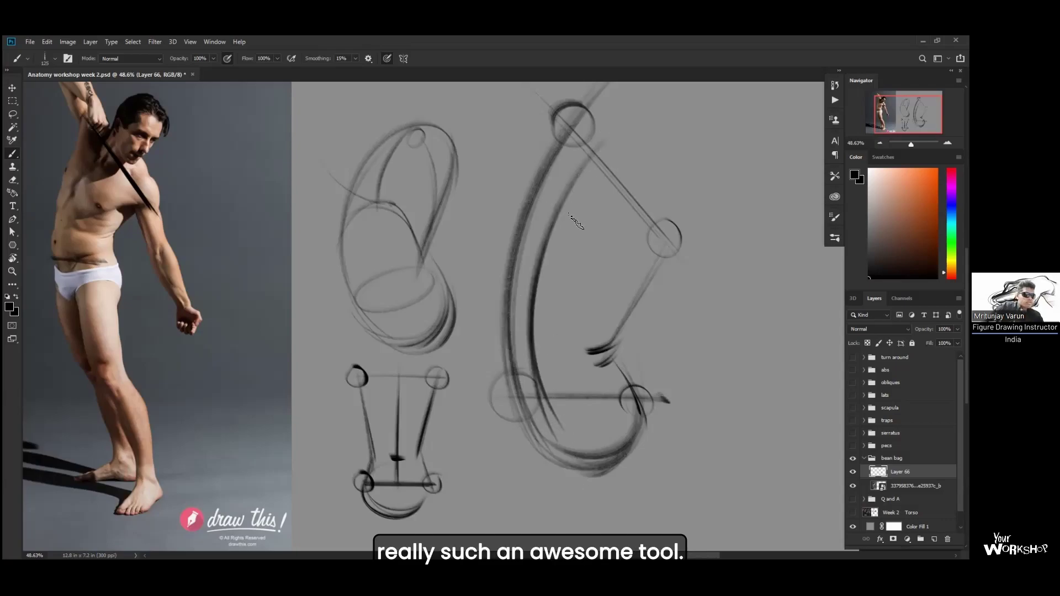
key("ctrl+z")
left_click_drag(599, 160, 546, 413)
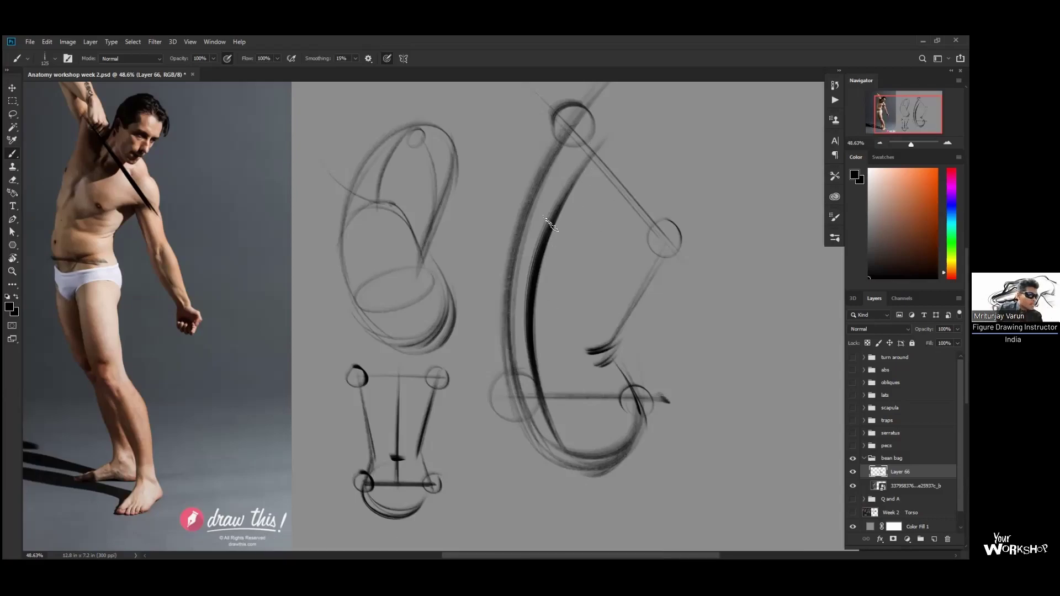
Lower Layer 66's opacity beneath a new empty layer, make the new layer active and save the document
key("ctrl+shift+alt+n")
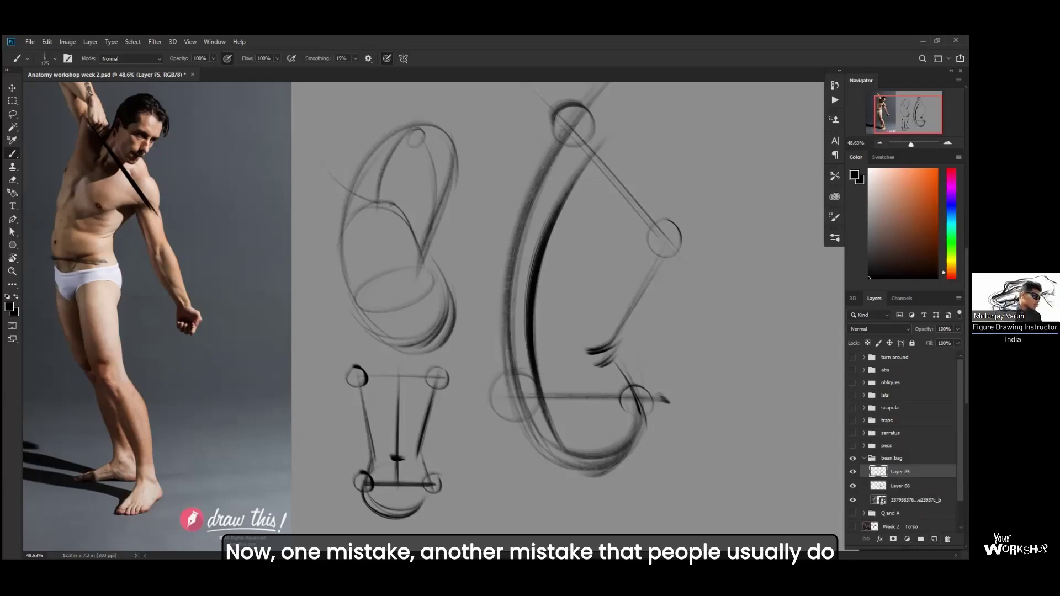
left_click(905, 486)
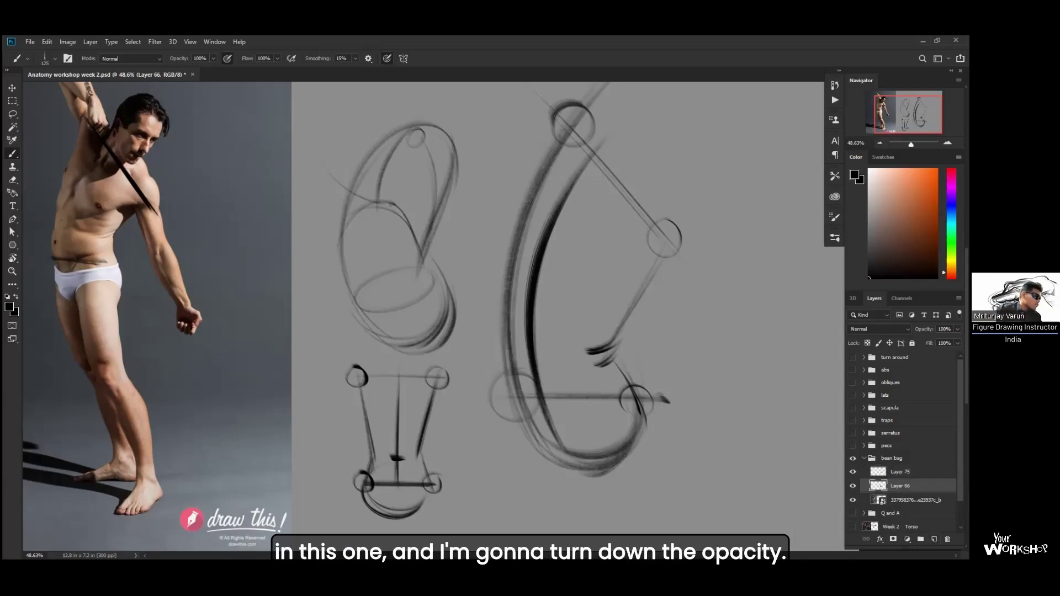
left_click_drag(928, 329, 897, 329)
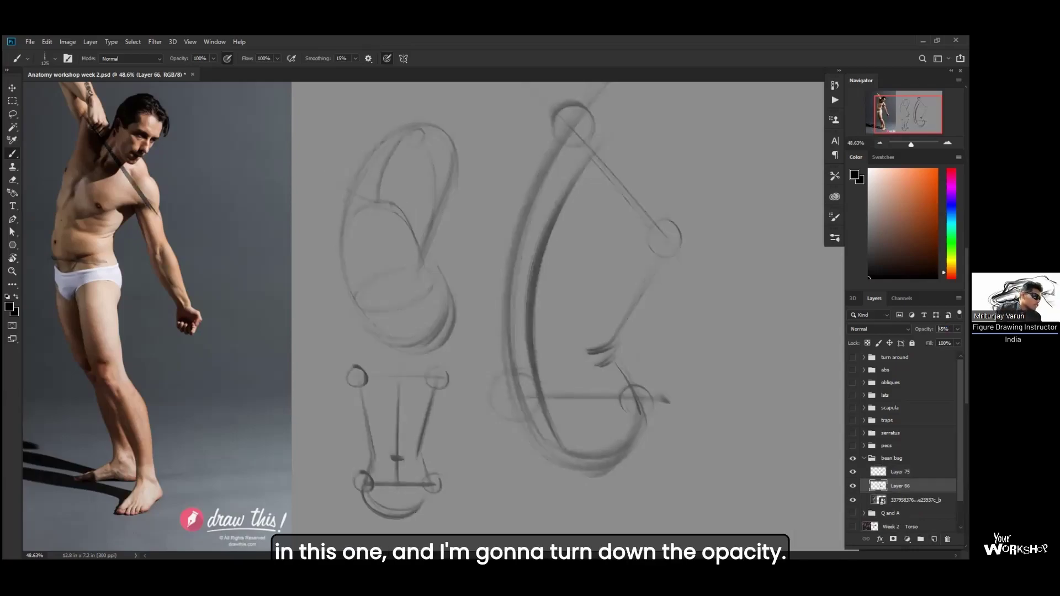
key("alt+bracketright")
key("ctrl+s")
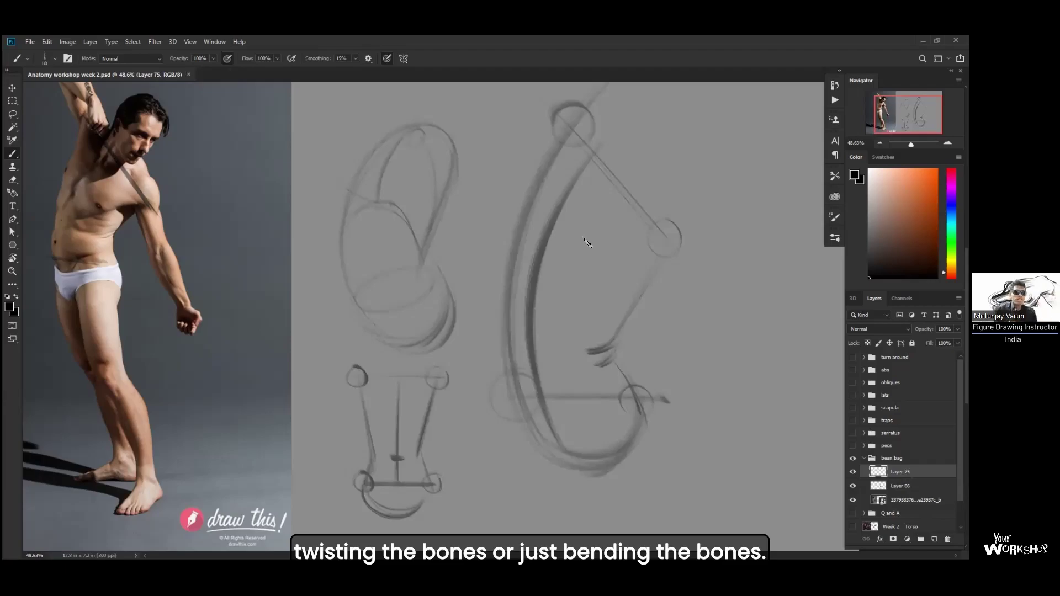
Sketch a dark rib cage oval inside the large torso, closing its base and adding a curved central line
left_click_drag(587, 162, 508, 325)
left_click_drag(613, 190, 613, 334)
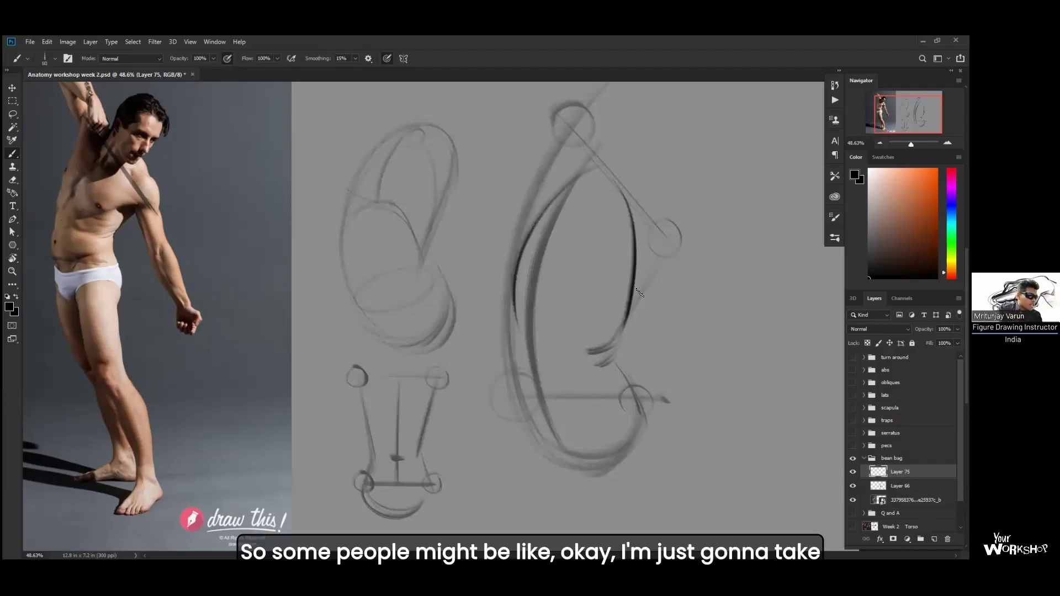
left_click_drag(632, 235, 606, 347)
mouse_move(513, 323)
left_mouse_down()
mouse_move(569, 356)
mouse_move(594, 354)
left_mouse_up()
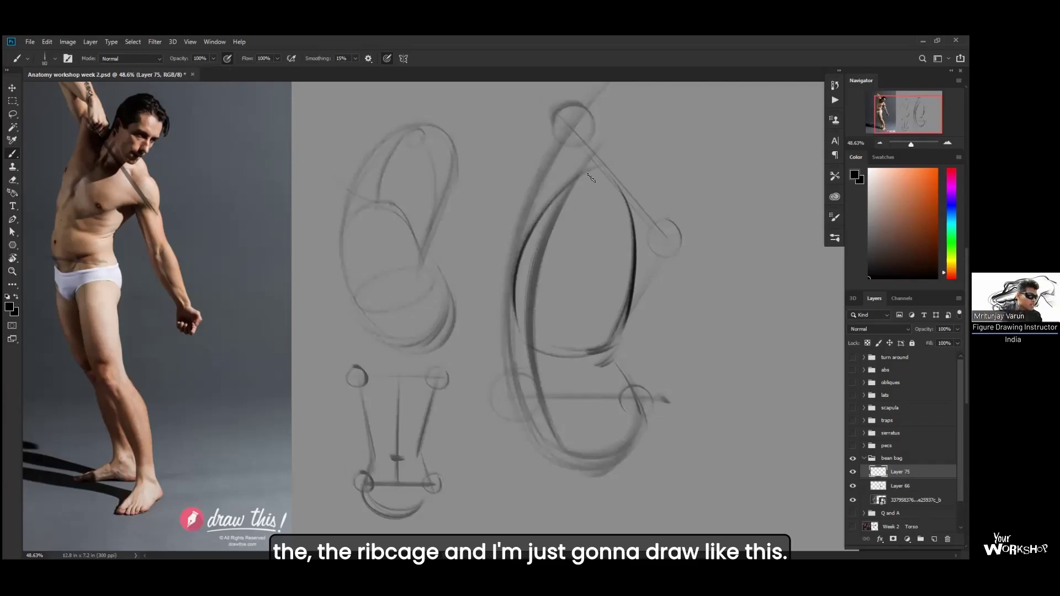
left_click_drag(609, 177, 533, 361)
left_click_drag(590, 205, 541, 347)
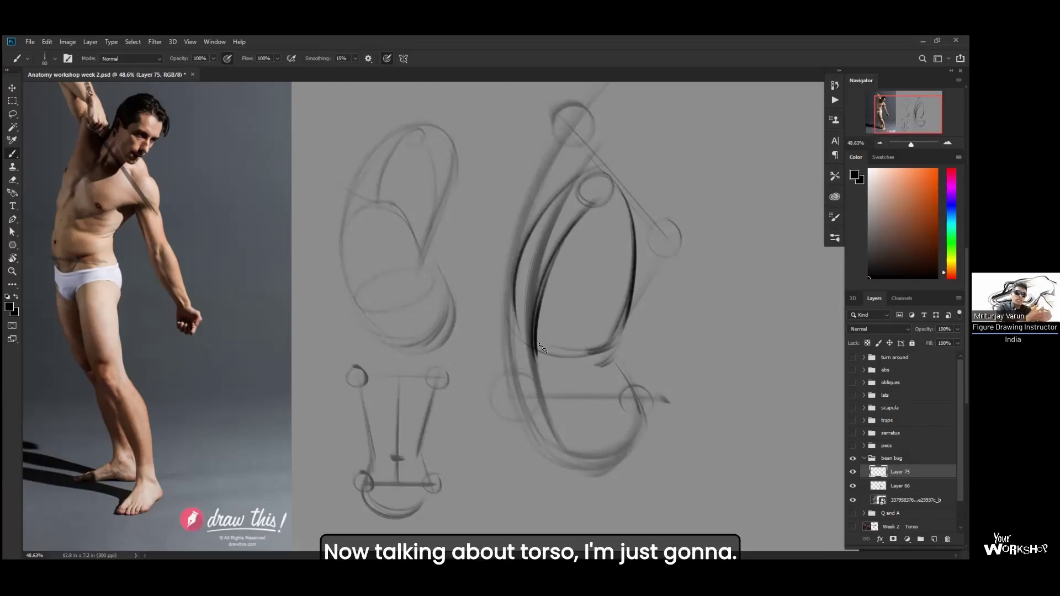
Hide Layer 75 and Layer 66, add a new layer above them and enlarge the brush
left_click_drag(853, 471, 853, 486)
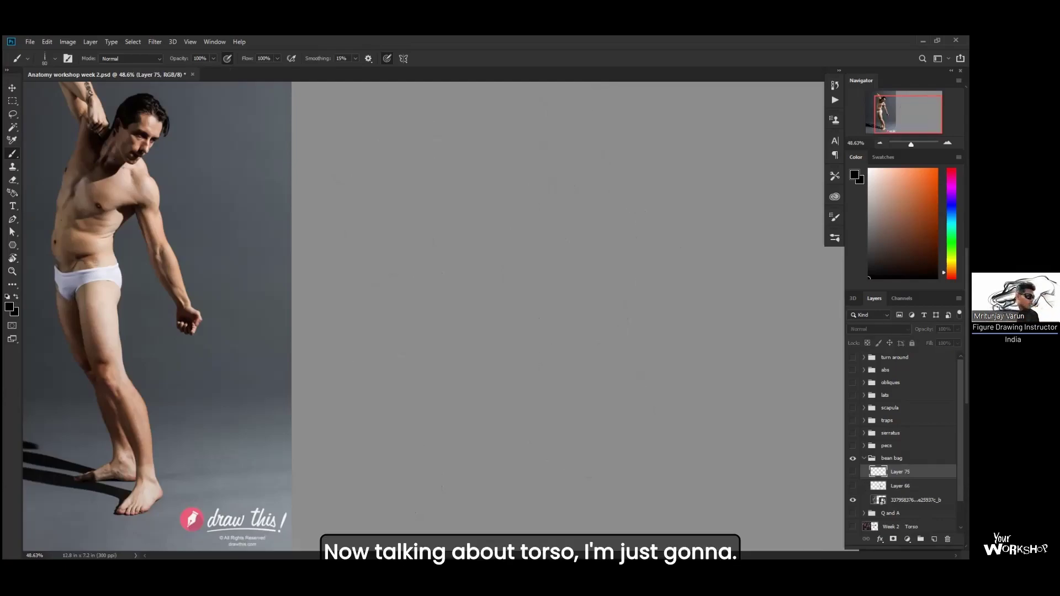
left_click(935, 539)
key("]")
key("]")
key("]")
key("]")
Sketch a tall upright rib cage box with a shorter pelvis box below it, leaving a gap between them
left_click_drag(416, 157, 418, 321)
mouse_move(533, 143)
left_mouse_down()
mouse_move(452, 142)
mouse_move(538, 145)
mouse_move(536, 309)
mouse_move(445, 300)
left_mouse_up()
mouse_move(525, 373)
left_mouse_down()
mouse_move(425, 373)
mouse_move(425, 436)
mouse_move(544, 438)
mouse_move(539, 373)
left_mouse_up()
mouse_move(539, 371)
left_mouse_down()
mouse_move(422, 371)
mouse_move(530, 371)
left_mouse_up()
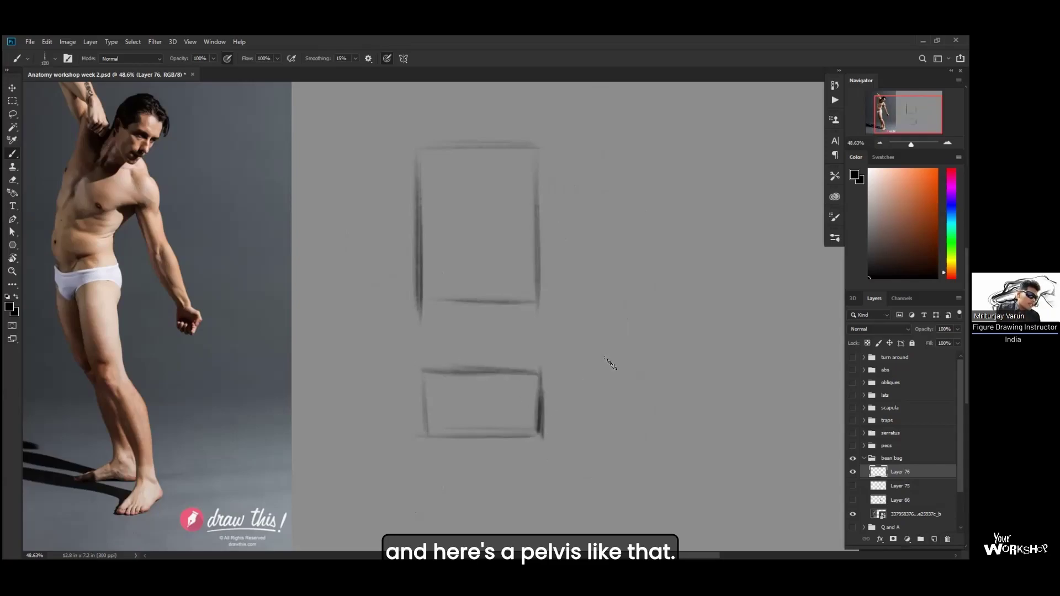
Connect the rib cage and pelvis boxes with dark pinched waist lines on both sides
mouse_move(420, 295)
left_mouse_down()
mouse_move(432, 348)
mouse_move(422, 374)
left_mouse_up()
left_click_drag(540, 258, 528, 338)
left_click_drag(536, 289, 543, 378)
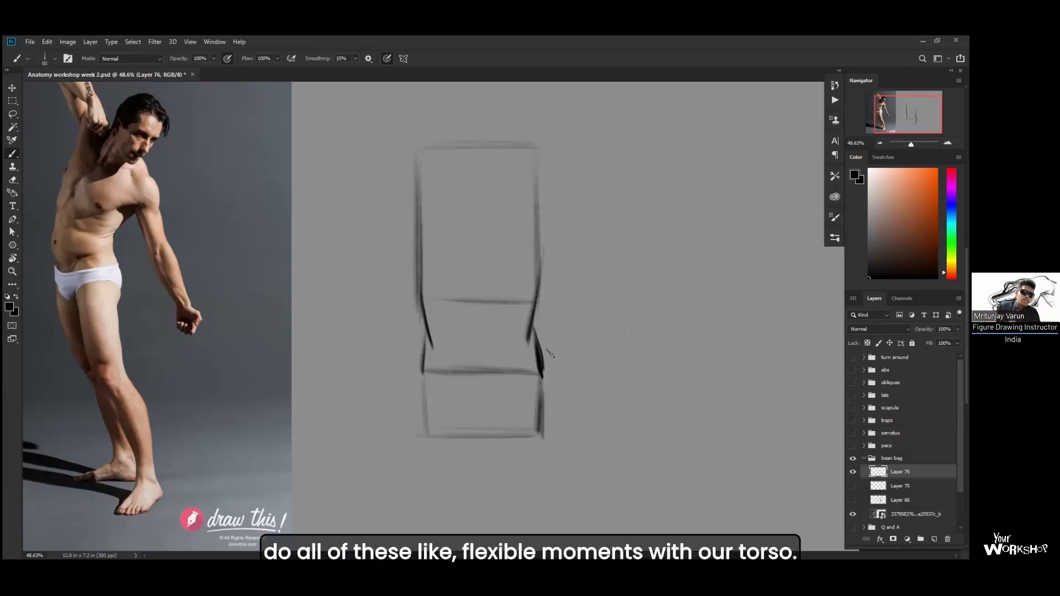
Draw the rib arch inside the upper box and a vertical centre line running down into the pelvis box
mouse_move(425, 301)
left_mouse_down()
mouse_move(469, 232)
mouse_move(500, 243)
mouse_move(535, 293)
left_mouse_up()
left_click_drag(493, 236, 535, 295)
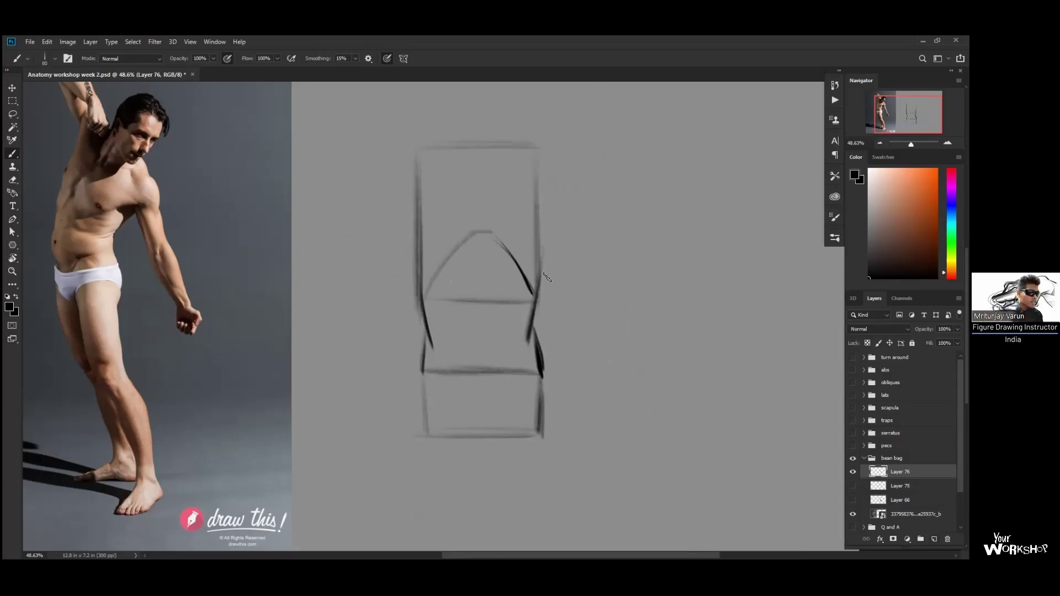
mouse_move(482, 251)
left_mouse_down()
mouse_move(479, 436)
mouse_move(477, 420)
left_mouse_up()
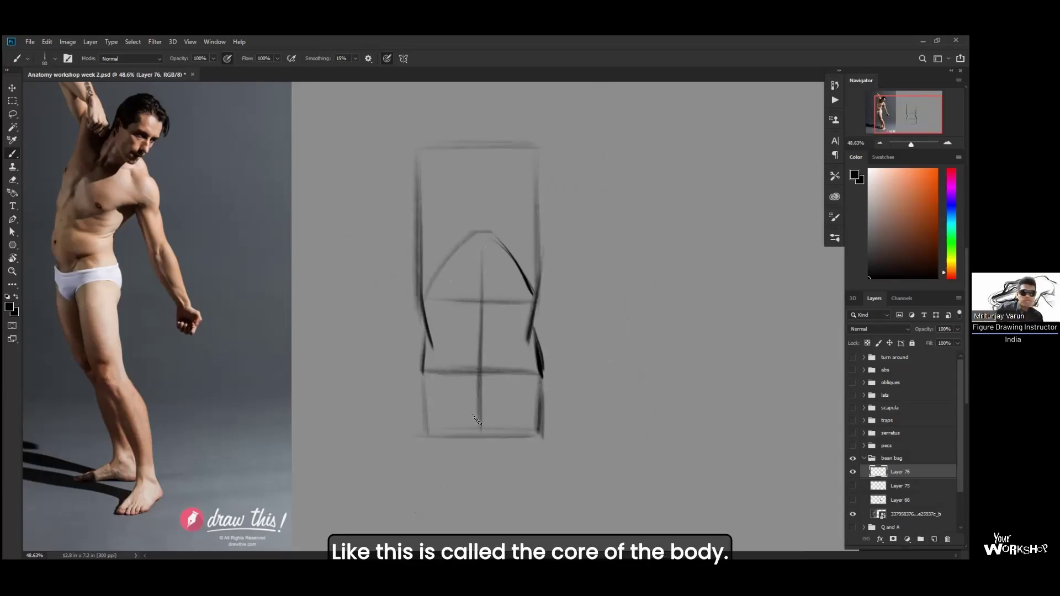
Outline the tapering front of the pelvis and hatch the whole core area from the rib arch down
mouse_move(429, 351)
left_mouse_down()
mouse_move(423, 373)
mouse_move(464, 450)
mouse_move(493, 457)
mouse_move(504, 420)
mouse_move(490, 442)
left_mouse_up()
left_click_drag(504, 401, 543, 375)
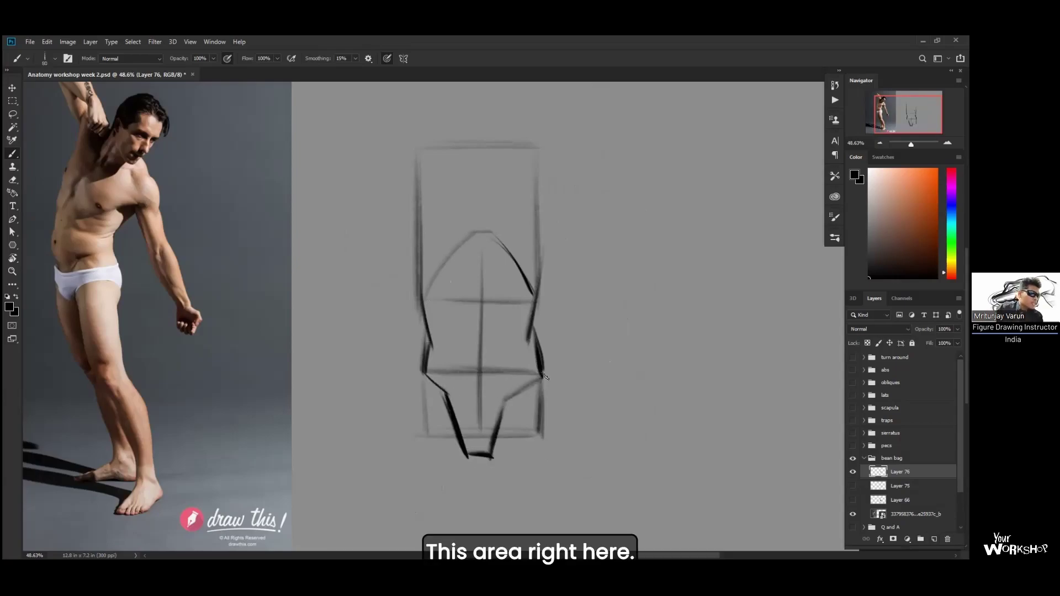
mouse_move(503, 243)
left_mouse_down()
mouse_move(441, 271)
mouse_move(437, 305)
left_mouse_up()
mouse_move(500, 293)
left_mouse_down()
mouse_move(430, 323)
mouse_move(434, 339)
left_mouse_up()
left_click_drag(520, 321, 434, 365)
left_click_drag(505, 346, 442, 382)
mouse_move(539, 349)
left_mouse_down()
mouse_move(467, 408)
mouse_move(464, 422)
mouse_move(484, 446)
left_mouse_up()
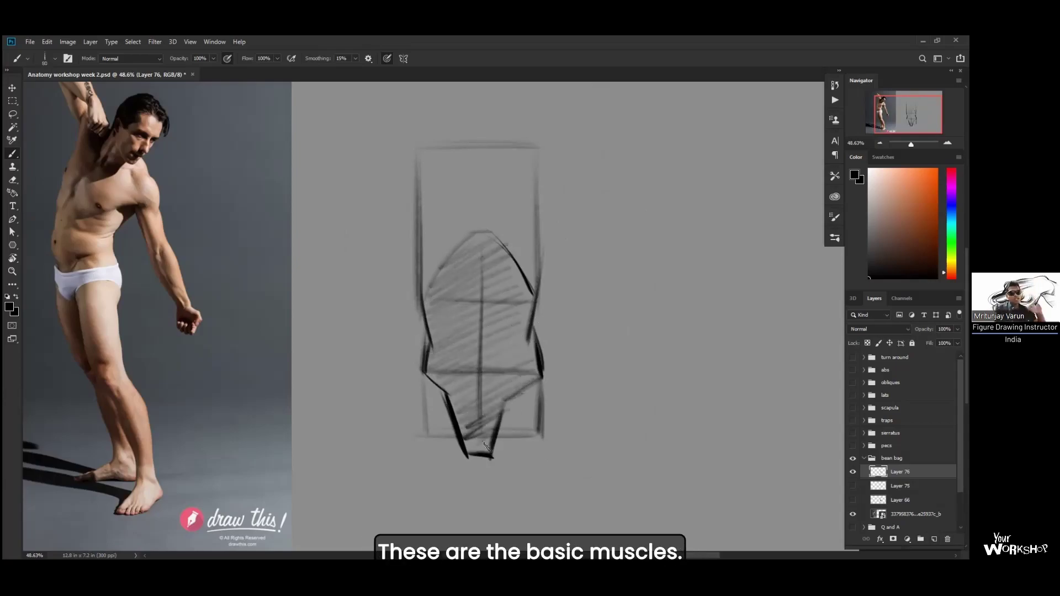
Round the rib cage sides, add a neck circle and mark straight angle lines across the shoulders and rib cage base
mouse_move(472, 234)
left_mouse_down()
mouse_move(425, 303)
mouse_move(463, 156)
mouse_move(537, 227)
mouse_move(540, 287)
left_mouse_up()
left_click_drag(507, 172, 541, 287)
mouse_move(469, 156)
left_mouse_down()
mouse_move(442, 146)
mouse_move(526, 148)
left_mouse_up()
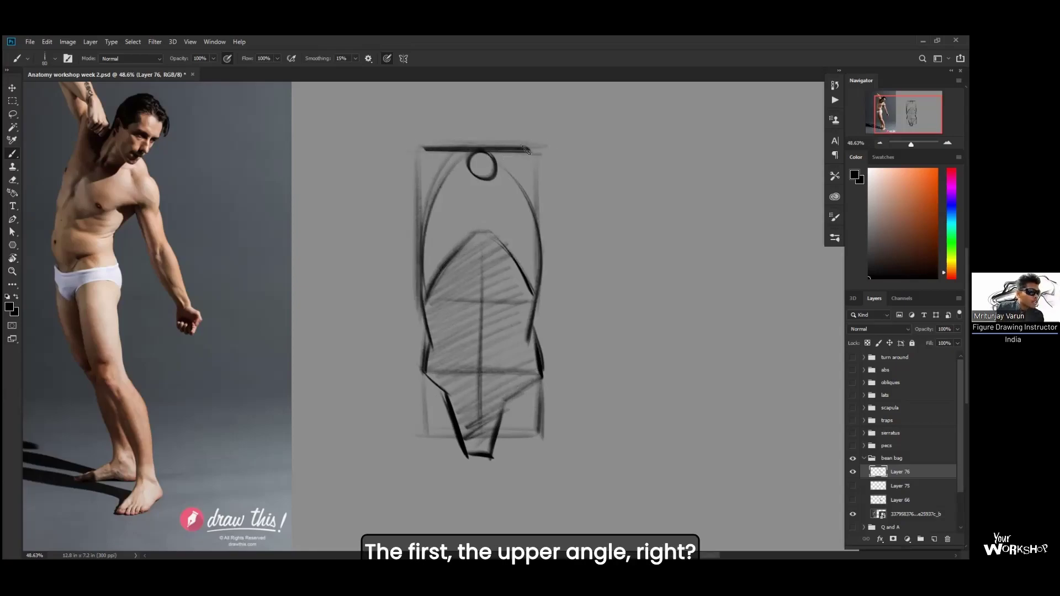
left_click_drag(407, 298, 554, 299)
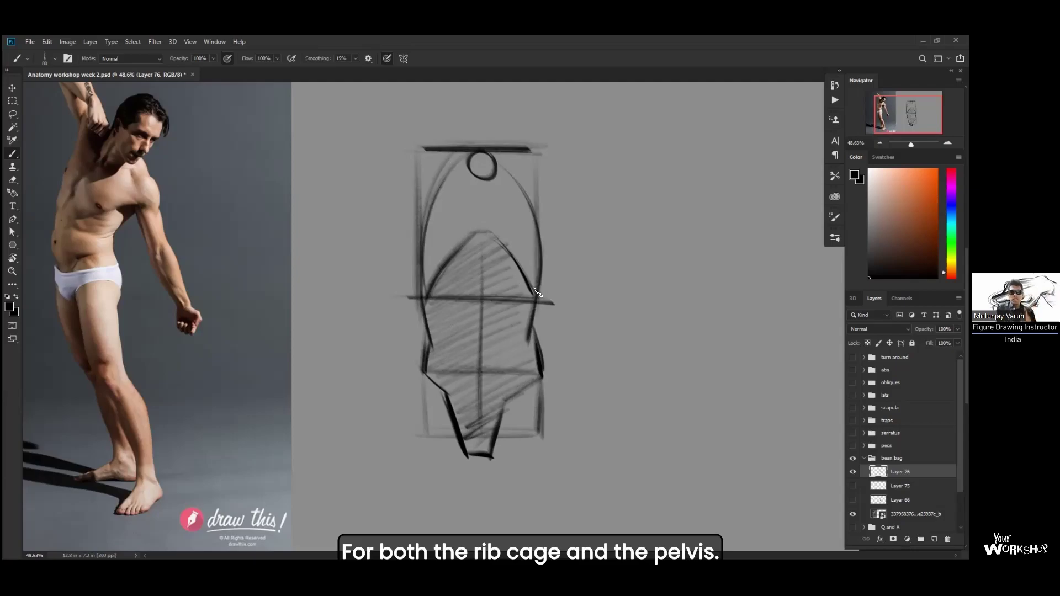
Sketch a wrongly bent rib cage beside the upright torso, with curved sides and a rib arch at its base
left_click_drag(610, 255, 422, 249)
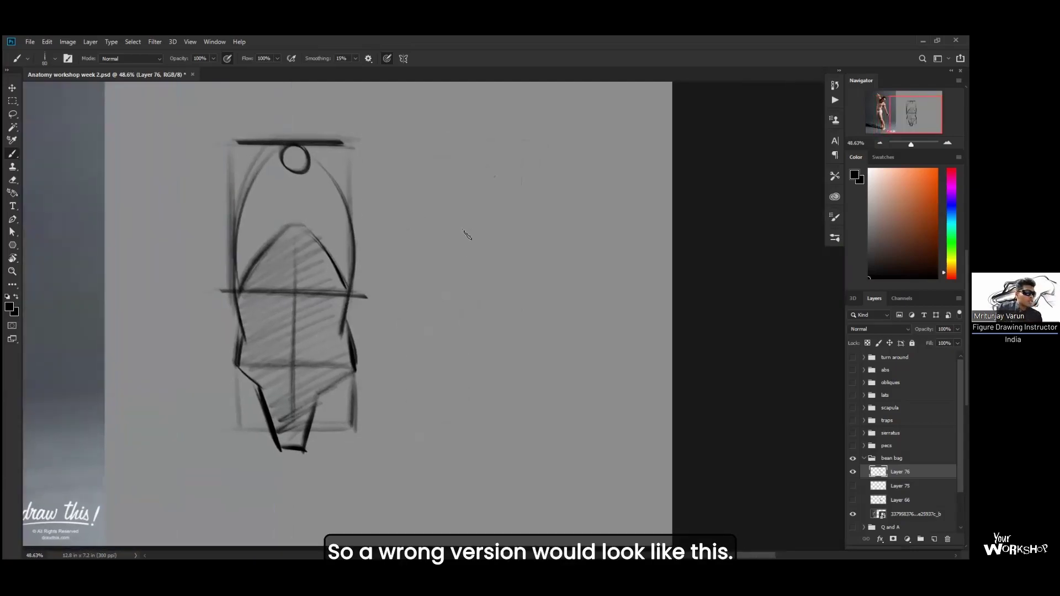
left_click_drag(575, 171, 483, 342)
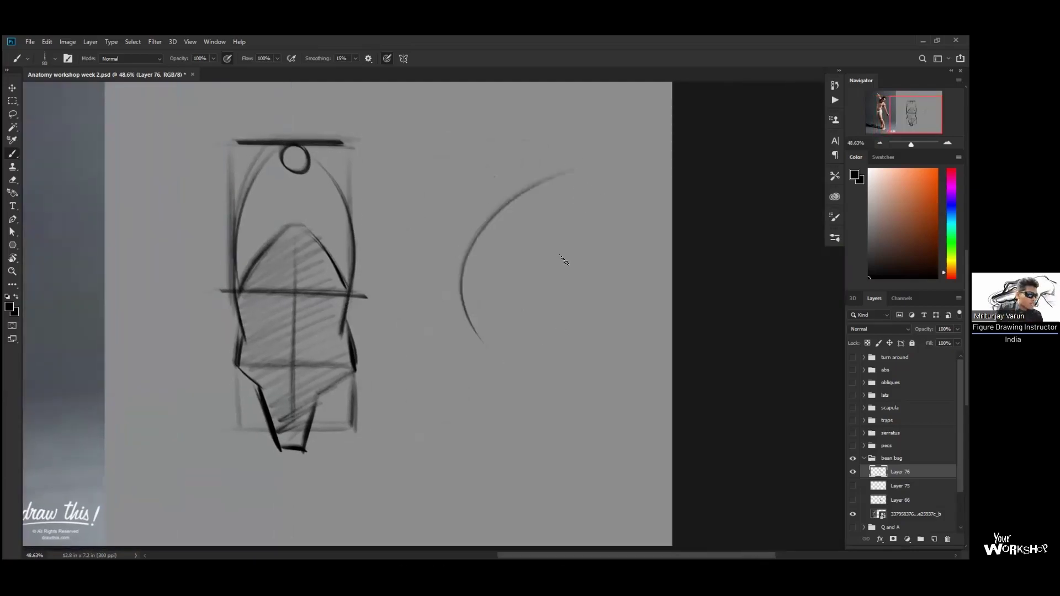
key("ctrl+z")
left_click_drag(580, 163, 466, 359)
mouse_move(602, 178)
left_mouse_down()
mouse_move(596, 369)
mouse_move(521, 320)
mouse_move(461, 366)
left_mouse_up()
left_click_drag(517, 302, 469, 351)
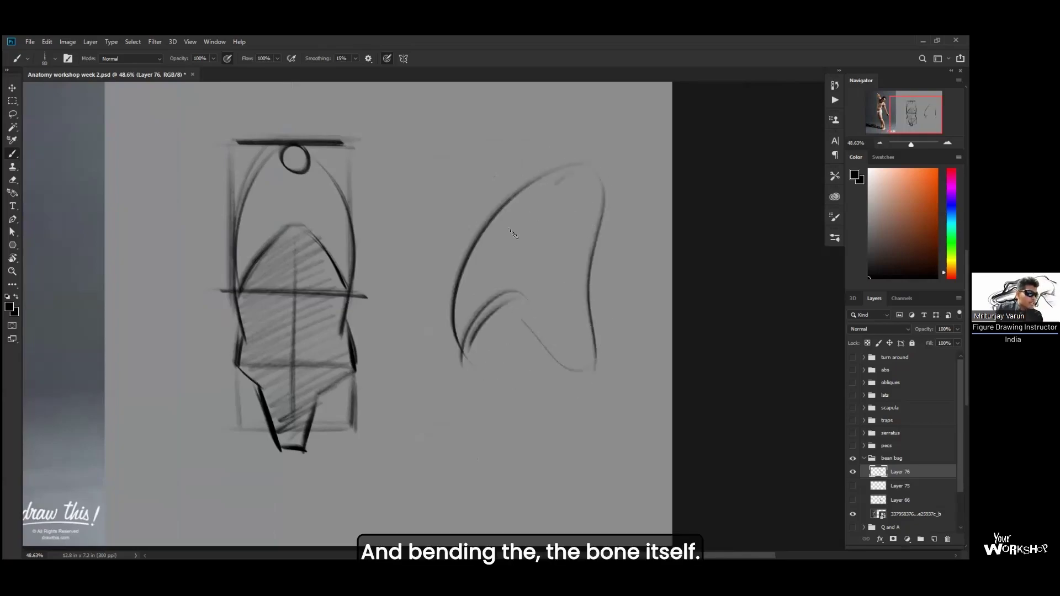
Add a curved central line and neck oval to the bent rib cage, with slanted angle lines across its top and base
left_click_drag(574, 172, 508, 290)
mouse_move(586, 200)
left_mouse_down()
mouse_move(596, 187)
mouse_move(552, 187)
mouse_move(569, 196)
left_mouse_up()
key("ctrl+z")
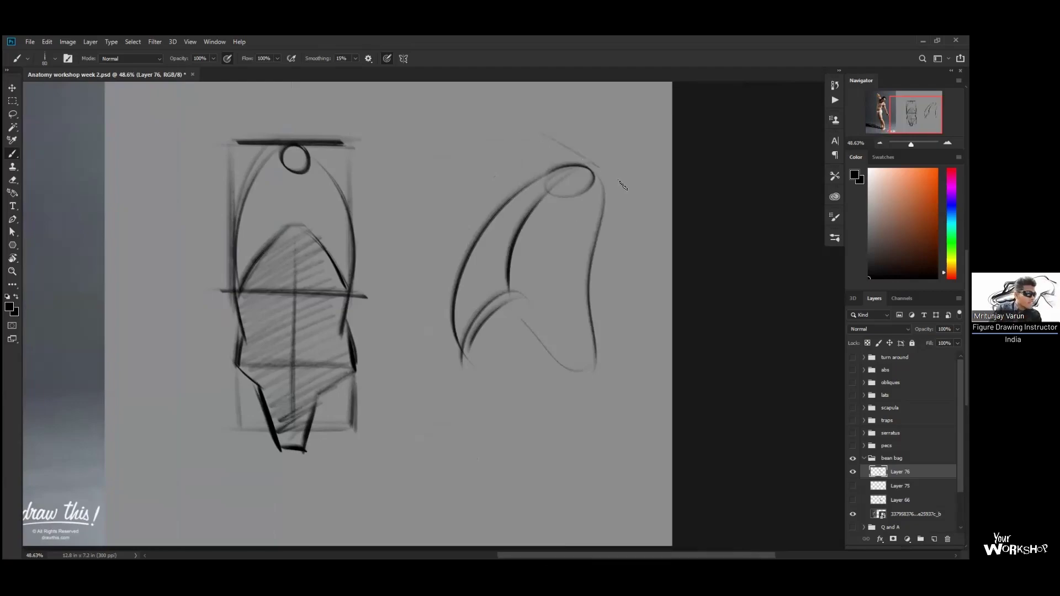
mouse_move(649, 208)
left_mouse_down()
mouse_move(528, 131)
mouse_move(644, 206)
left_mouse_up()
mouse_move(553, 186)
left_mouse_down()
mouse_move(640, 205)
mouse_move(517, 138)
left_mouse_up()
left_click_drag(635, 346, 433, 373)
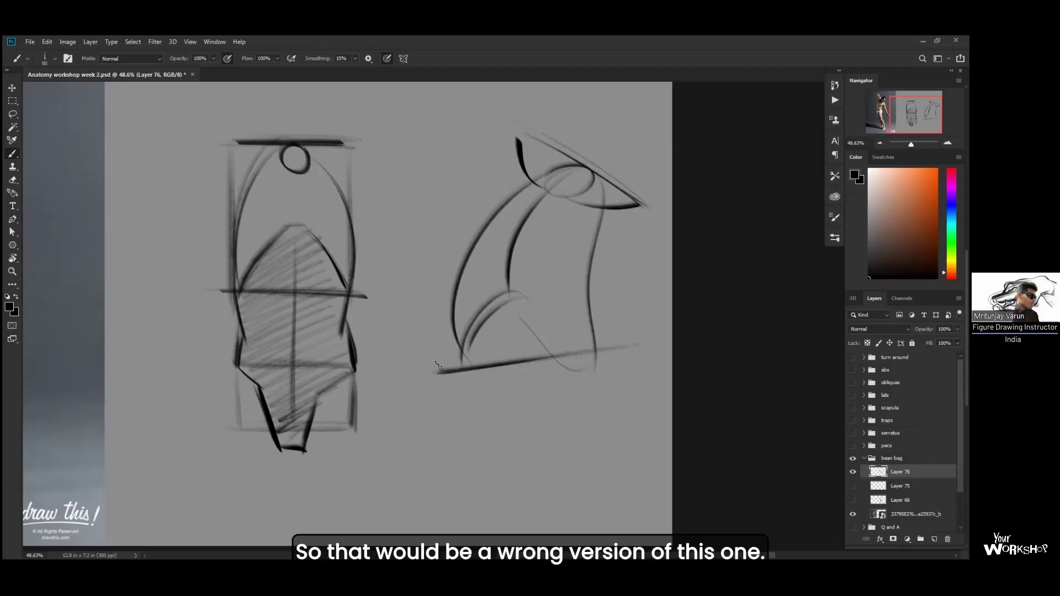
Overlay a tilted straight-sided box and a bold right-side curve on the bent rib cage, undoing the last two strokes
left_click_drag(553, 365, 642, 372)
left_click_drag(439, 165, 438, 294)
left_click_drag(469, 248, 318, 229)
mouse_move(446, 154)
left_mouse_down()
mouse_move(356, 320)
mouse_move(368, 297)
mouse_move(494, 367)
left_mouse_up()
left_click_drag(590, 193, 485, 369)
left_click_drag(540, 178, 508, 306)
mouse_move(547, 199)
left_mouse_down()
mouse_move(478, 352)
mouse_move(449, 265)
mouse_move(462, 264)
mouse_move(369, 302)
left_mouse_up()
mouse_move(369, 304)
left_mouse_down()
mouse_move(398, 243)
mouse_move(475, 170)
left_mouse_up()
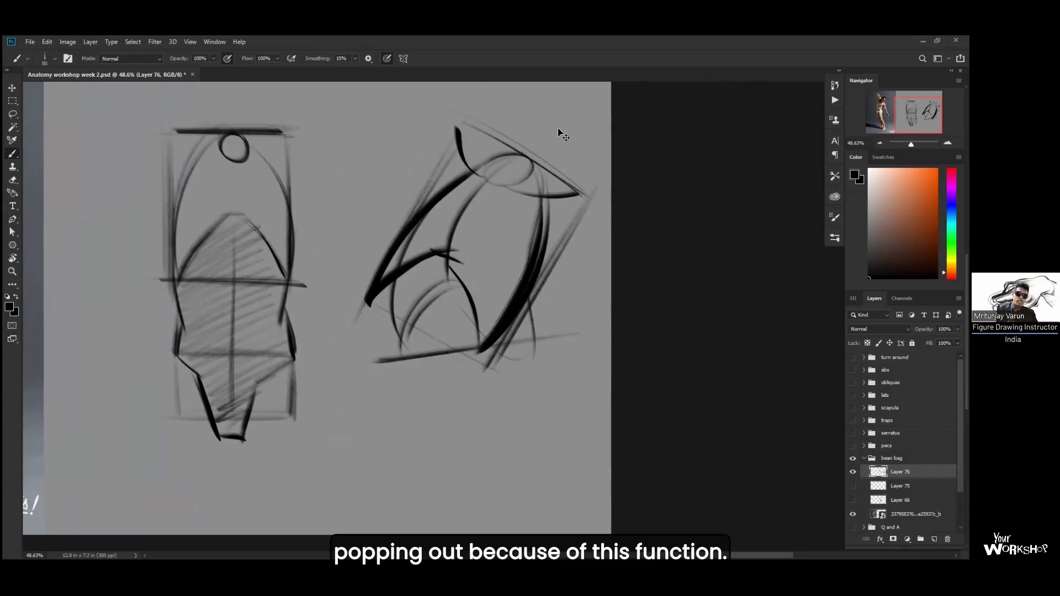
key("ctrl+z")
key("ctrl+z")
Darken the vertical centre line of the upright torso from the rib arch to the pelvis
left_click_drag(426, 345, 551, 360)
left_click_drag(360, 438, 357, 238)
left_click_drag(358, 237, 359, 450)
Switch the brush colour to bright blue, then outline and hatch the upright torso's core from rib arch to pelvis
left_click_drag(951, 227, 951, 215)
left_click(916, 188)
left_click(937, 169)
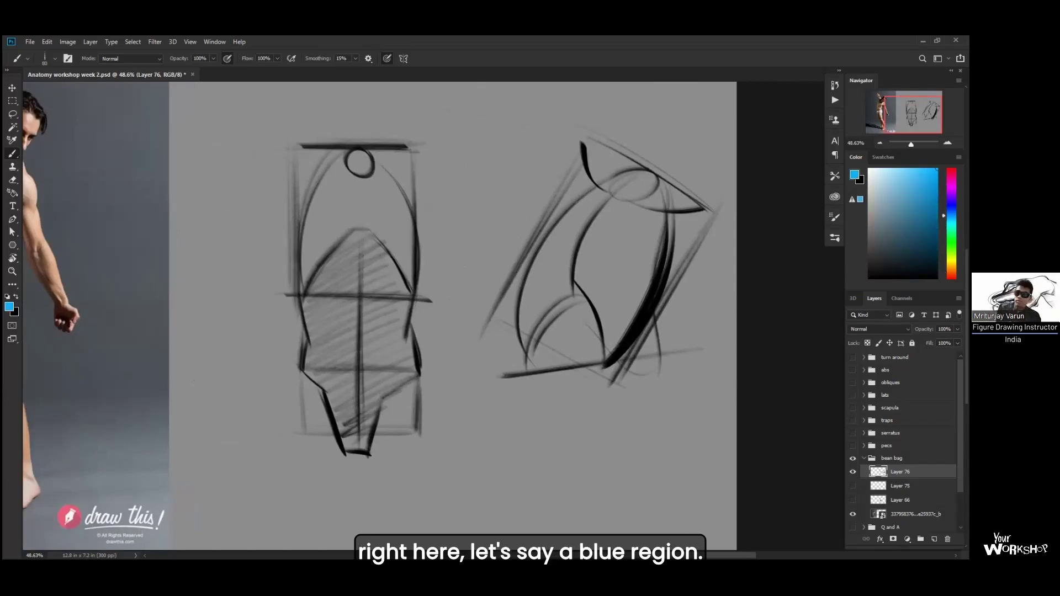
left_click_drag(302, 291, 301, 375)
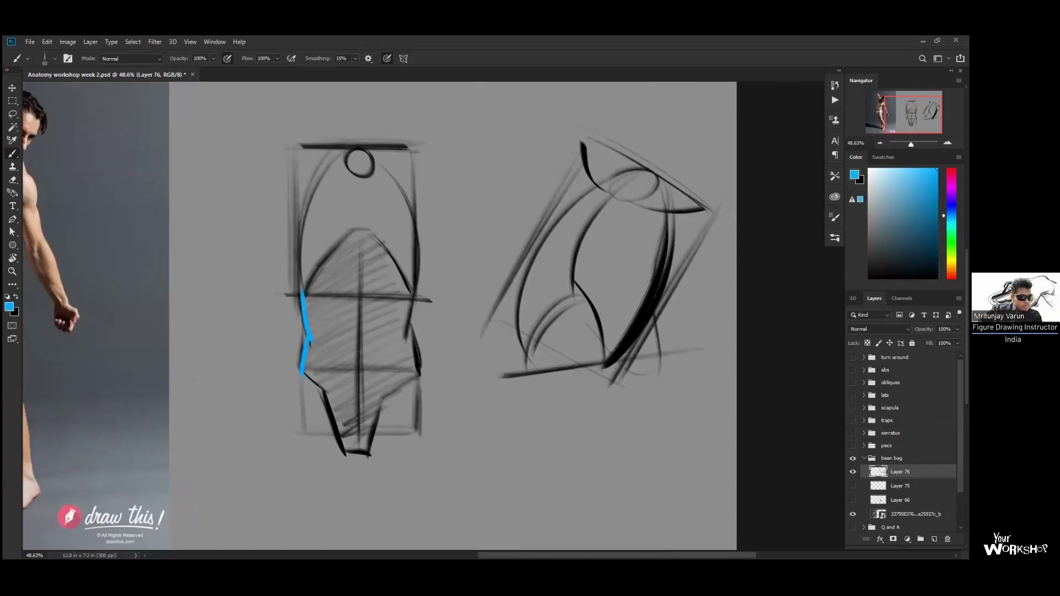
mouse_move(343, 457)
left_mouse_down()
mouse_move(358, 457)
mouse_move(385, 399)
mouse_move(420, 371)
mouse_move(412, 308)
left_mouse_up()
mouse_move(297, 295)
left_mouse_down()
mouse_move(373, 230)
mouse_move(310, 287)
mouse_move(326, 307)
mouse_move(305, 345)
mouse_move(365, 348)
mouse_move(354, 370)
mouse_move(368, 406)
left_mouse_up()
left_click_drag(346, 443, 373, 438)
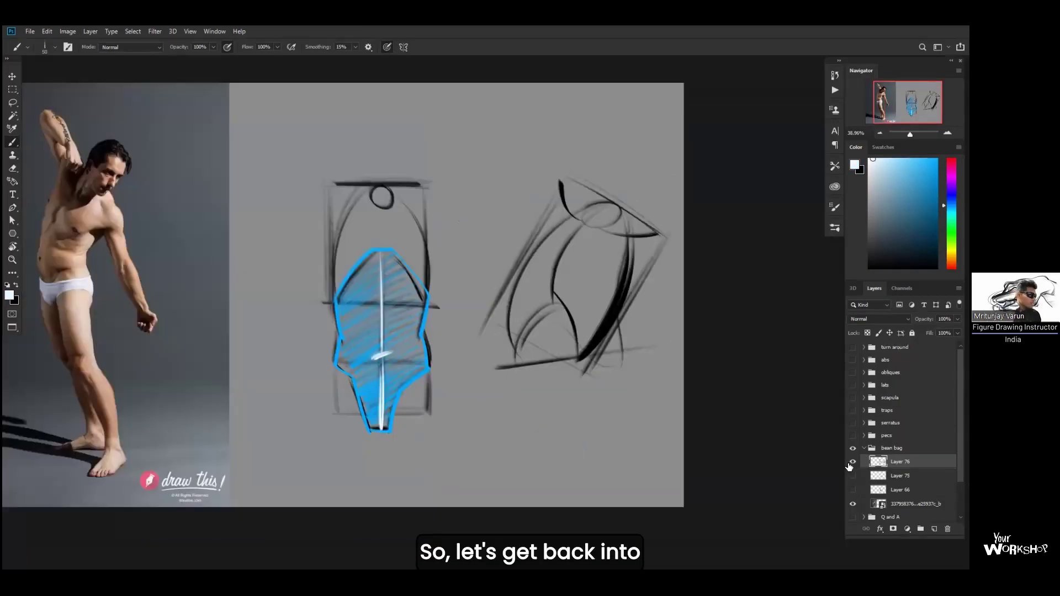
Hide Layer 76, show Layer 66 again and add a new layer directly above it
left_click(852, 463)
left_click(853, 476)
left_click(900, 476)
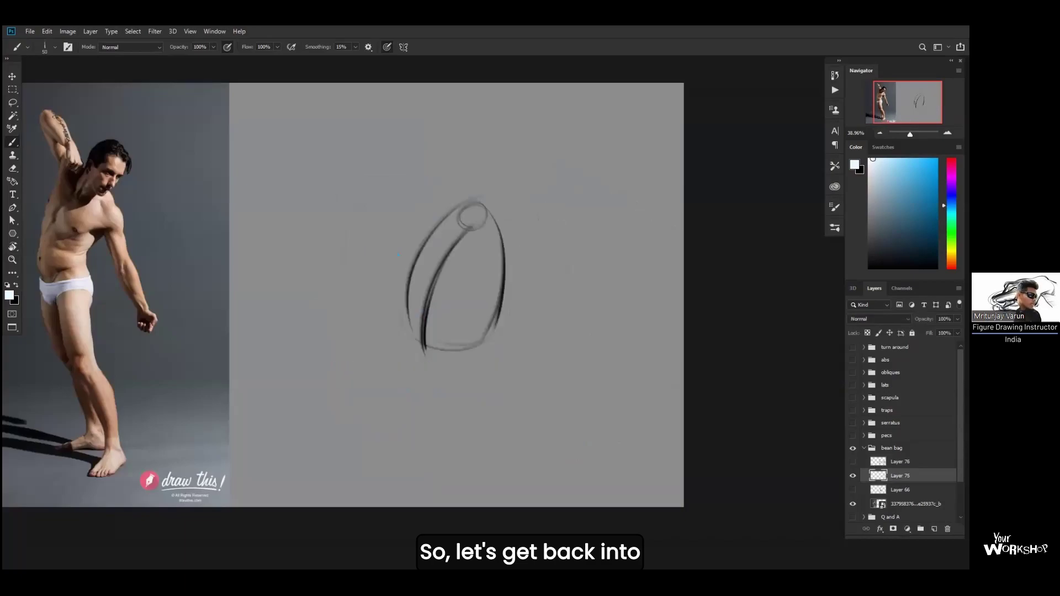
left_click(853, 476)
left_click(854, 489)
left_click(900, 490)
key("ctrl+space")
left_click_drag(473, 281, 490, 282)
key("ctrl+shift+alt+n")
Mark the bump beside the photo's rib cage with a white angled stroke and trace the rib cage over the chest
left_click_drag(487, 324, 746, 355)
key("ctrl+space")
mouse_move(242, 237)
left_mouse_down()
mouse_move(366, 276)
mouse_move(313, 322)
left_mouse_up()
left_click_drag(246, 279, 243, 326)
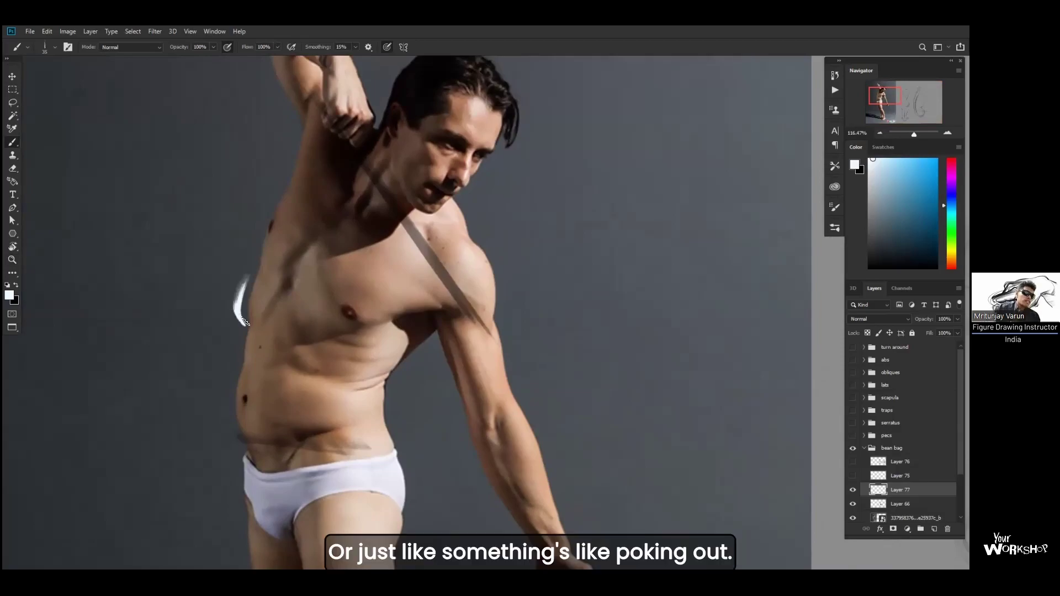
key("ctrl+z")
left_click_drag(248, 263, 235, 316)
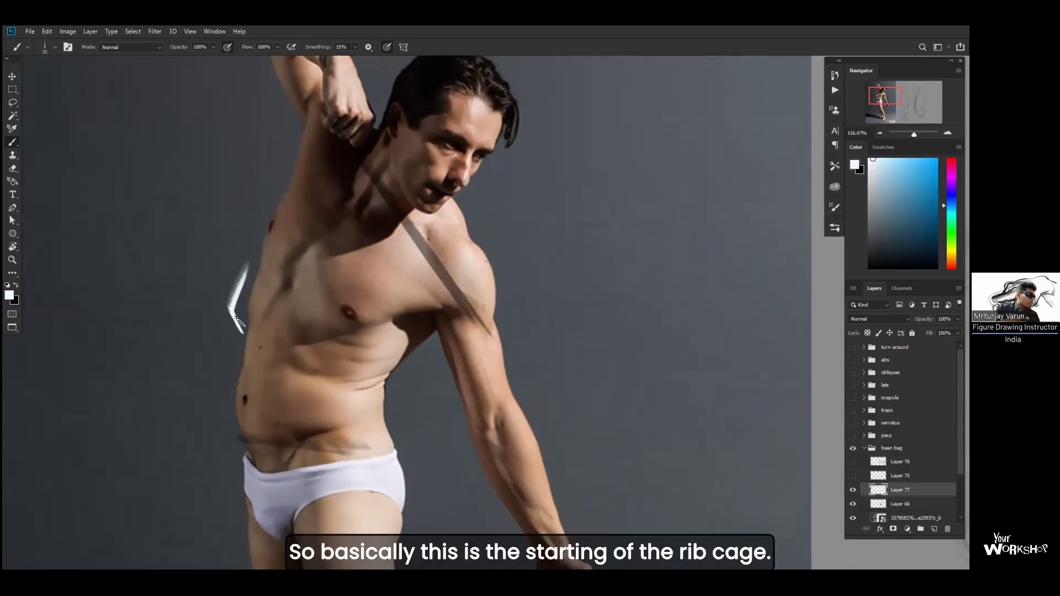
left_click_drag(253, 294, 385, 180)
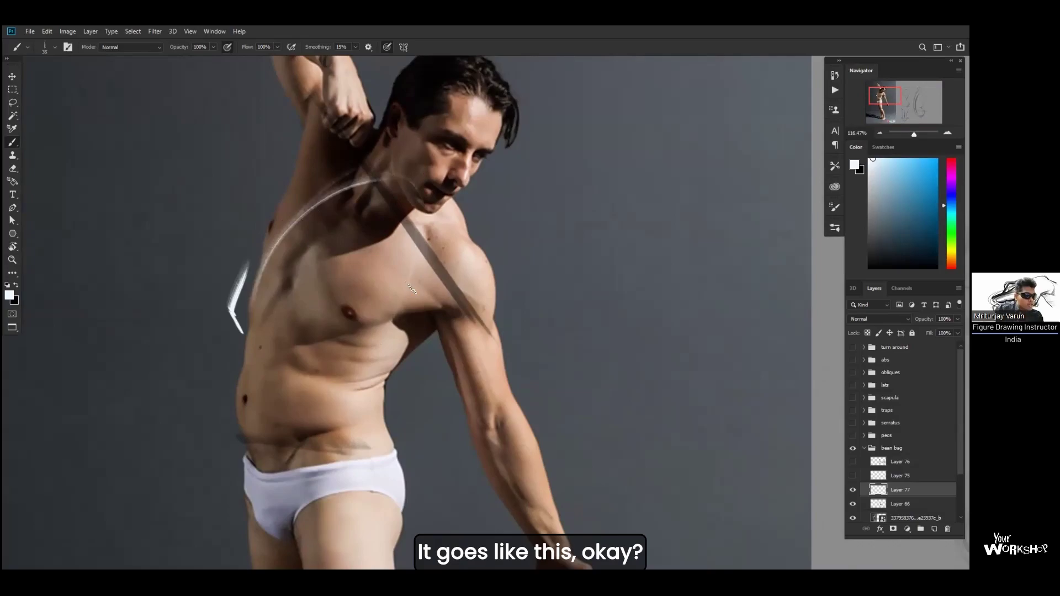
left_click_drag(428, 240, 387, 364)
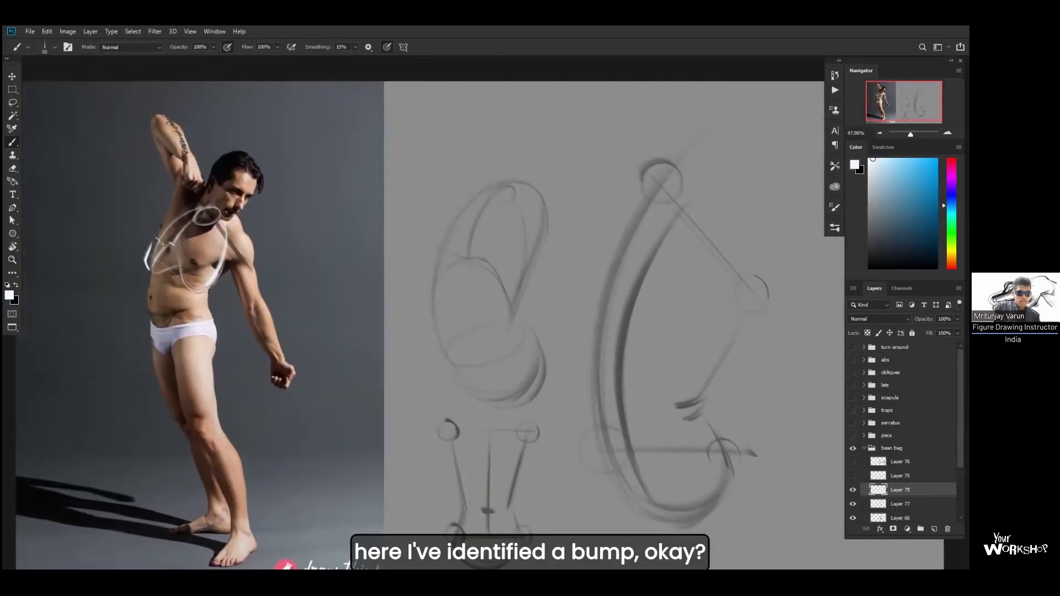
key("ctrl+space")
left_click_drag(153, 263, 237, 263)
left_click_drag(130, 174, 133, 314)
key("ctrl+z")
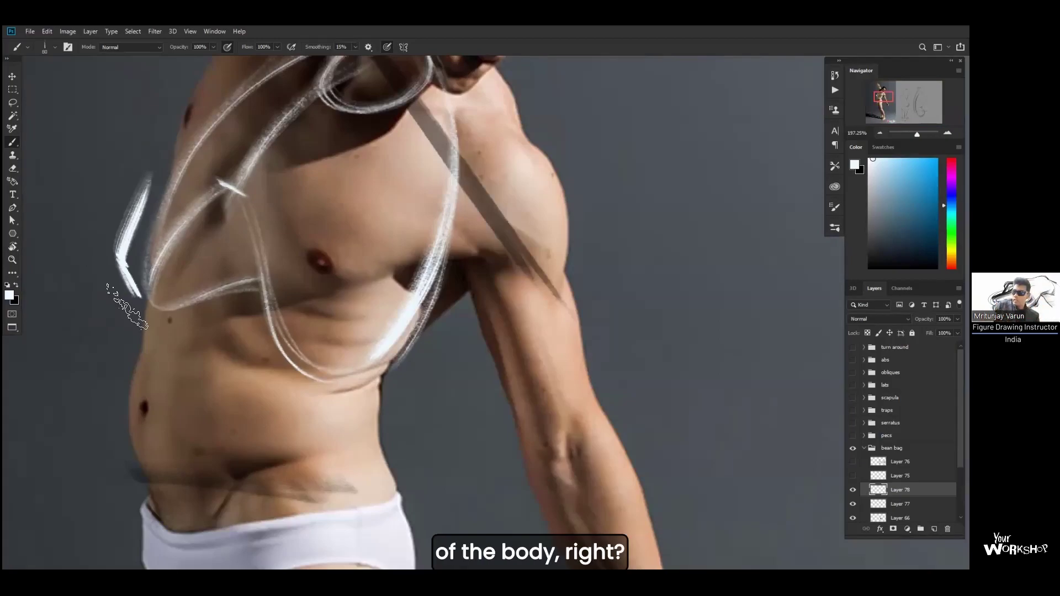
Draw a white straight line over the large torso's shoulder line and a roughly parallel one across the rib cage base
key("z")
left_click_drag(425, 313, 403, 308)
mouse_move(660, 371)
left_mouse_down()
mouse_move(381, 330)
mouse_move(263, 350)
left_mouse_up()
left_click_drag(663, 341, 486, 282)
key("b")
left_click_drag(530, 198, 617, 290)
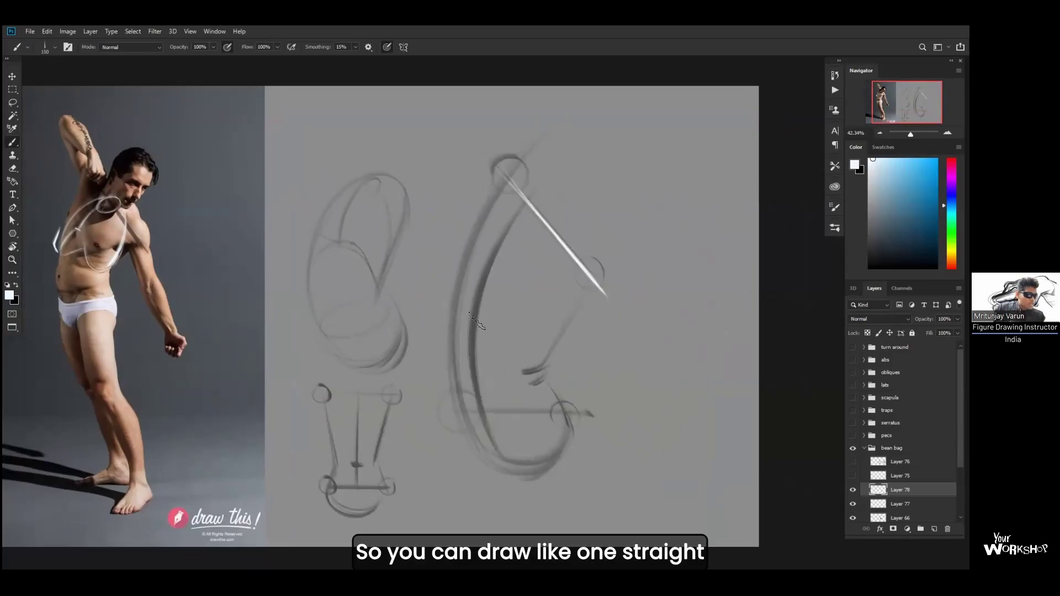
left_click_drag(521, 363, 417, 285)
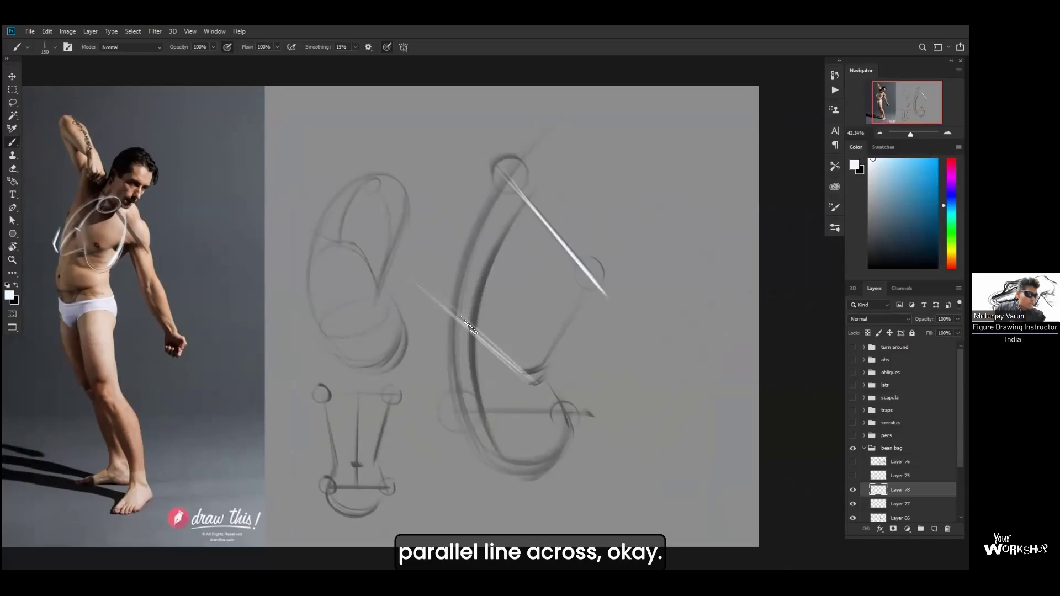
left_click_drag(524, 378, 408, 281)
left_click_drag(409, 281, 519, 375)
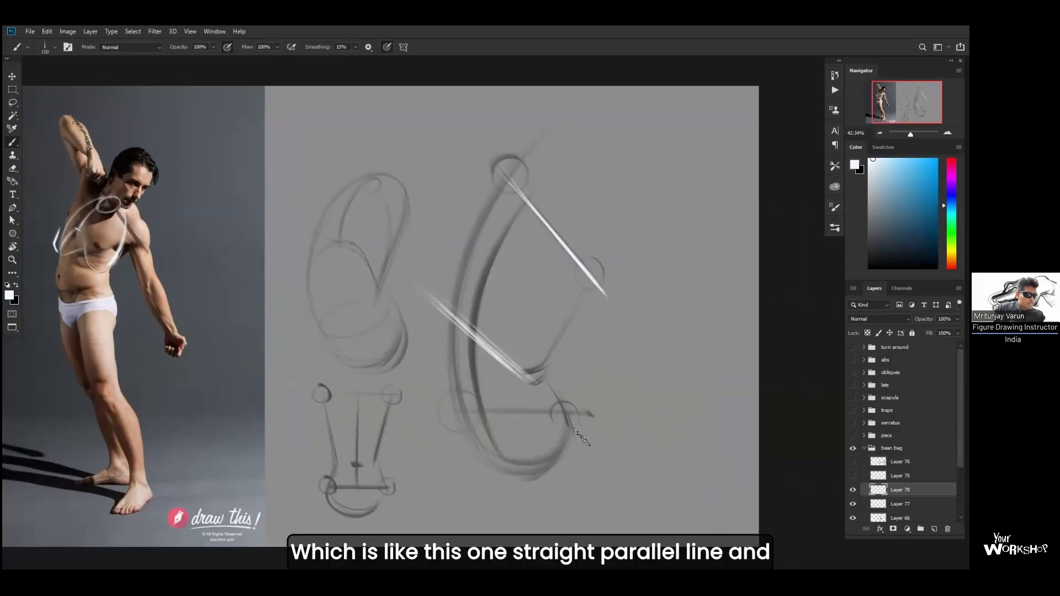
Switch the brush to black and sketch a tilted rib cage with its rib arch between the two white lines
left_click(869, 268)
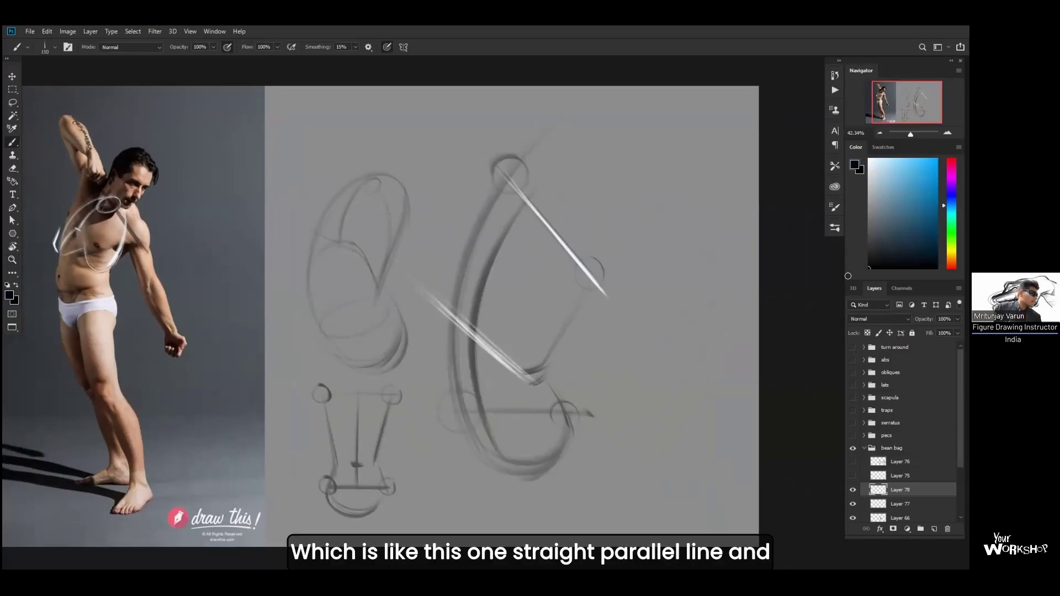
mouse_move(456, 285)
left_mouse_down()
mouse_move(536, 214)
mouse_move(531, 354)
left_mouse_up()
mouse_move(564, 258)
left_mouse_down()
mouse_move(561, 301)
mouse_move(513, 357)
left_mouse_up()
left_click_drag(555, 319, 506, 367)
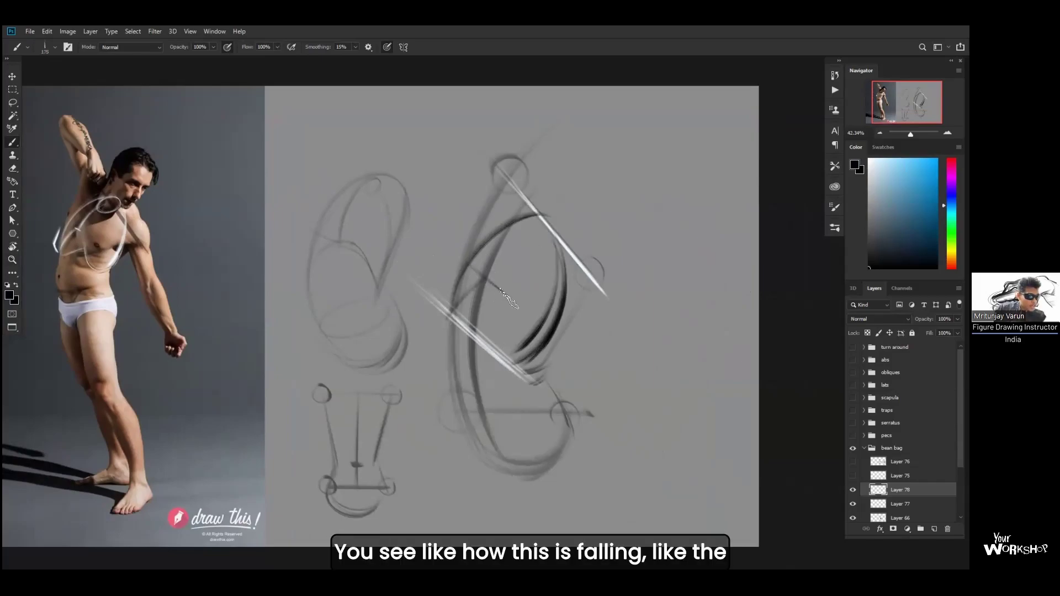
mouse_move(483, 277)
left_mouse_down()
mouse_move(508, 368)
mouse_move(501, 299)
mouse_move(516, 362)
left_mouse_up()
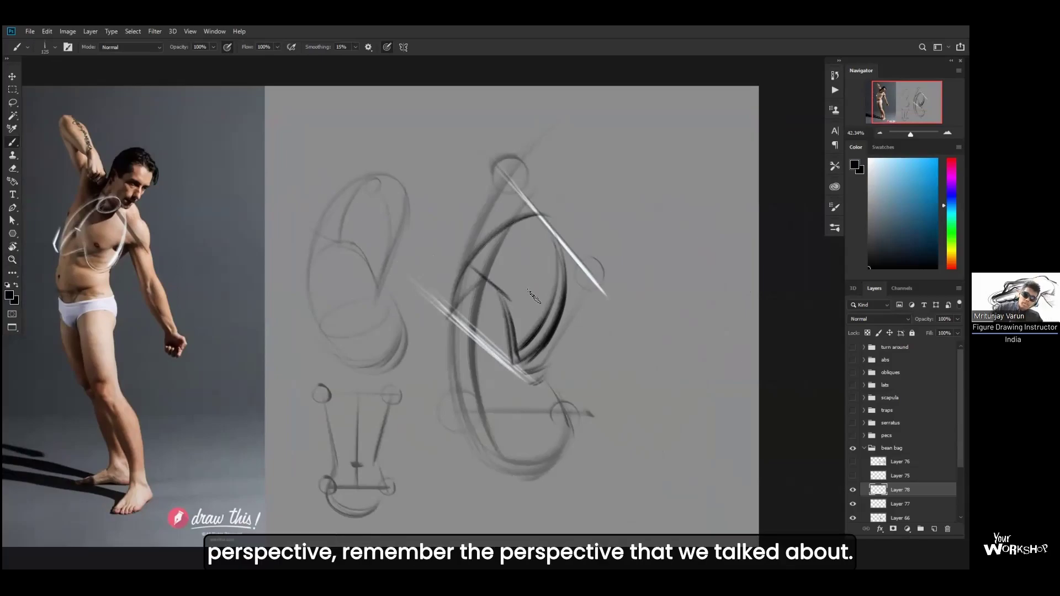
Reduce the brush size and add the neck oval and curved sternum line to the tilted rib cage
key("bracketleft")
left_click_drag(537, 220, 490, 285)
mouse_move(520, 237)
left_mouse_down()
mouse_move(492, 272)
mouse_move(523, 237)
mouse_move(493, 280)
left_mouse_up()
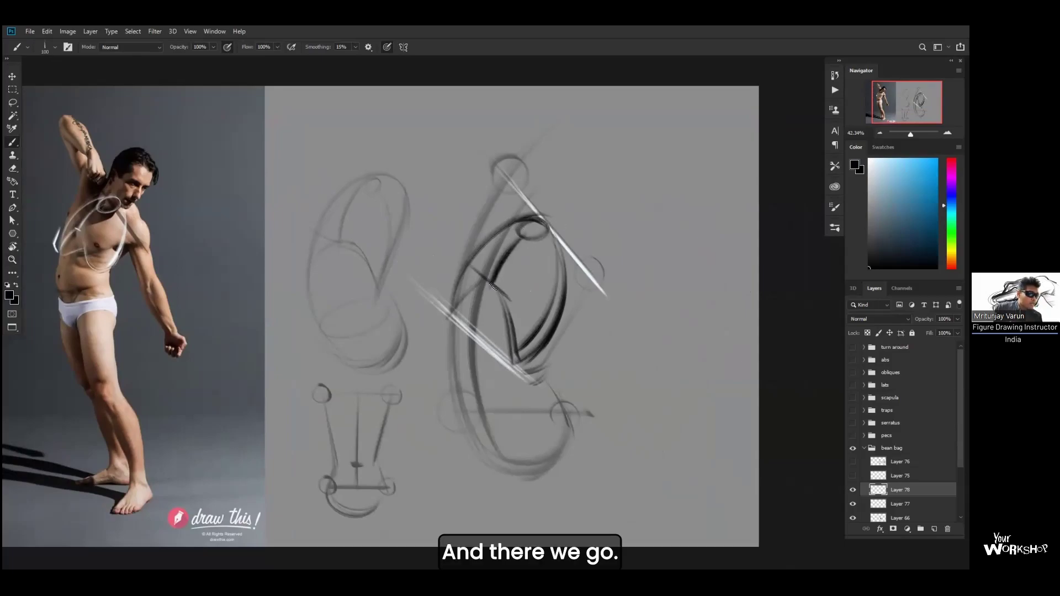
Darken the tilted rib cage's far side, draw the near half of the rib arch and hatch the opening beneath it
left_click_drag(563, 274, 526, 351)
left_click_drag(558, 309, 522, 359)
mouse_move(487, 280)
left_mouse_down()
mouse_move(452, 317)
mouse_move(480, 281)
left_mouse_up()
mouse_move(458, 321)
left_mouse_down()
mouse_move(507, 317)
mouse_move(463, 327)
mouse_move(497, 288)
left_mouse_up()
left_click_drag(455, 307, 498, 301)
left_click_drag(458, 319, 530, 308)
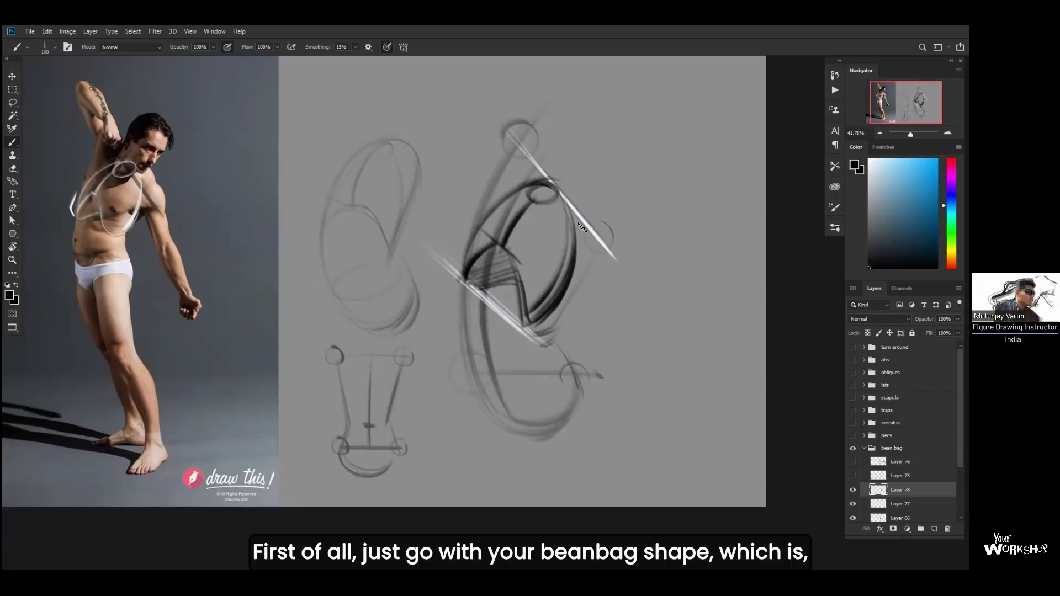
Hide the earlier sketch layers and start a blank layer with the brush enlarged to 200
left_click(853, 489)
left_click(853, 503)
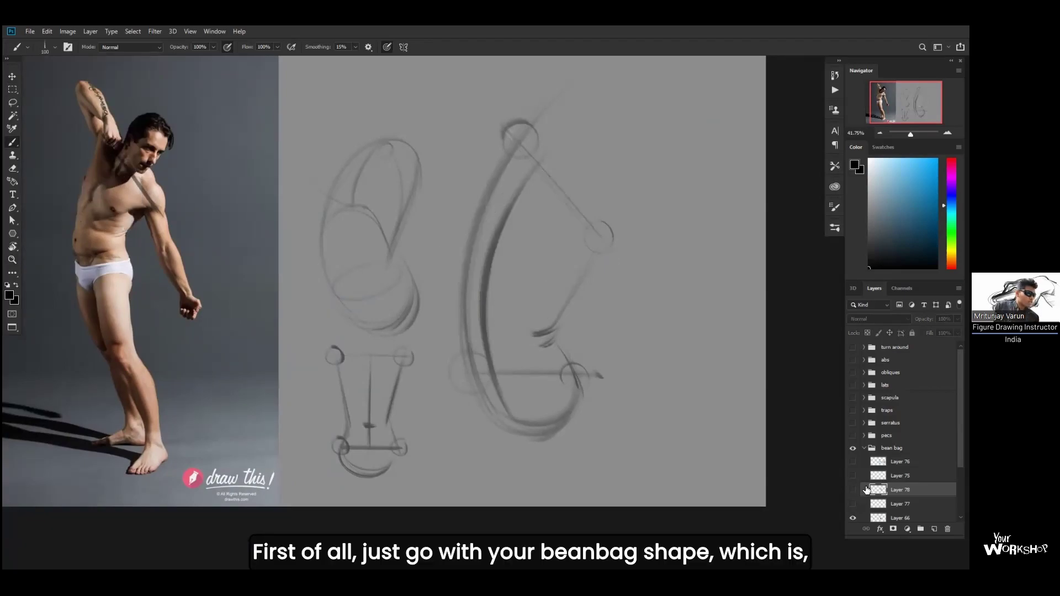
left_click(853, 518)
key("ctrl+shift+alt+n")
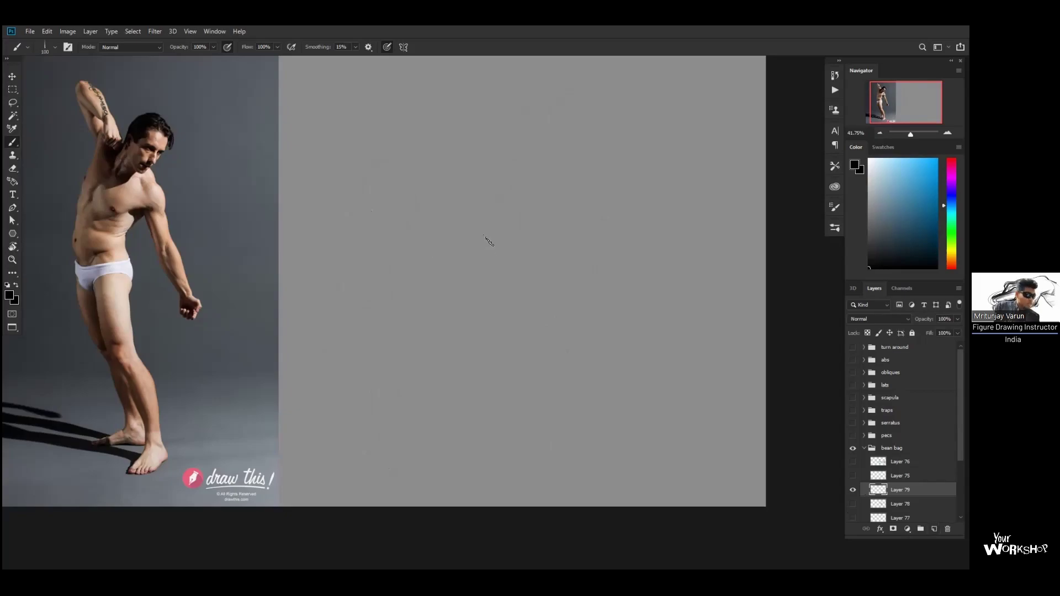
key("bracketright")
key("bracketright")
key("bracketright")
key("bracketright")
left_click_drag(440, 104, 492, 157)
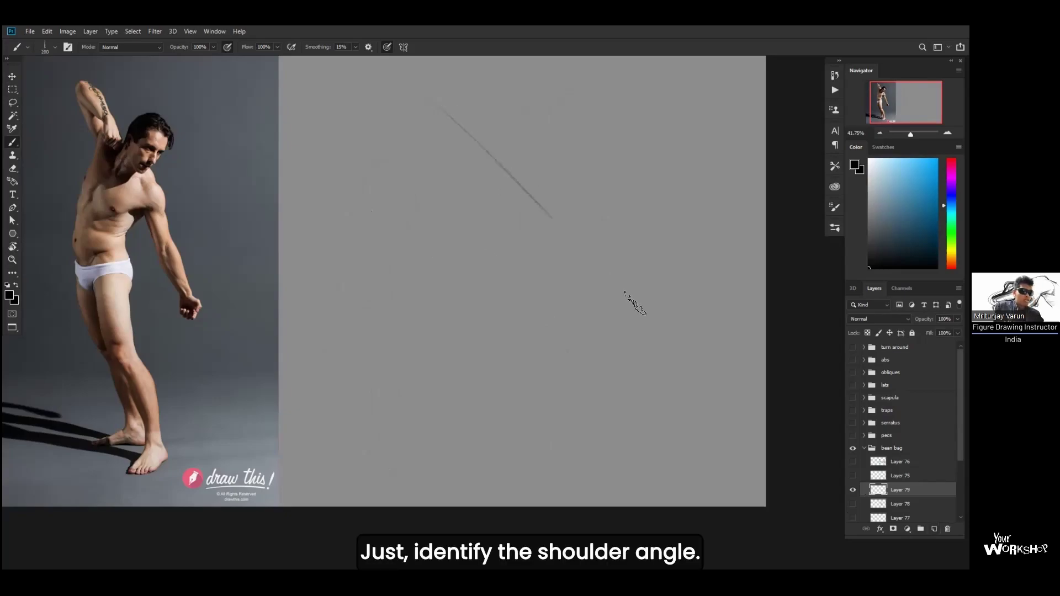
left_click_drag(421, 87, 563, 227)
left_click_drag(434, 116, 529, 212)
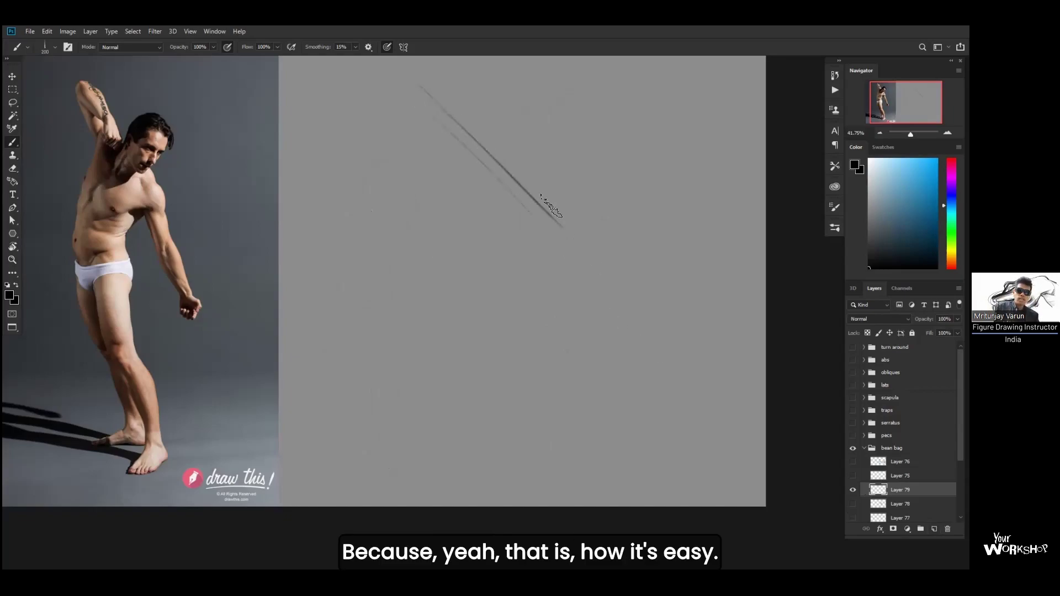
key("ctrl+z")
Draw a steep diagonal shoulder line and a gently sloping hip line, each with circles at both ends
left_click_drag(437, 97, 546, 236)
left_click_drag(455, 119, 546, 236)
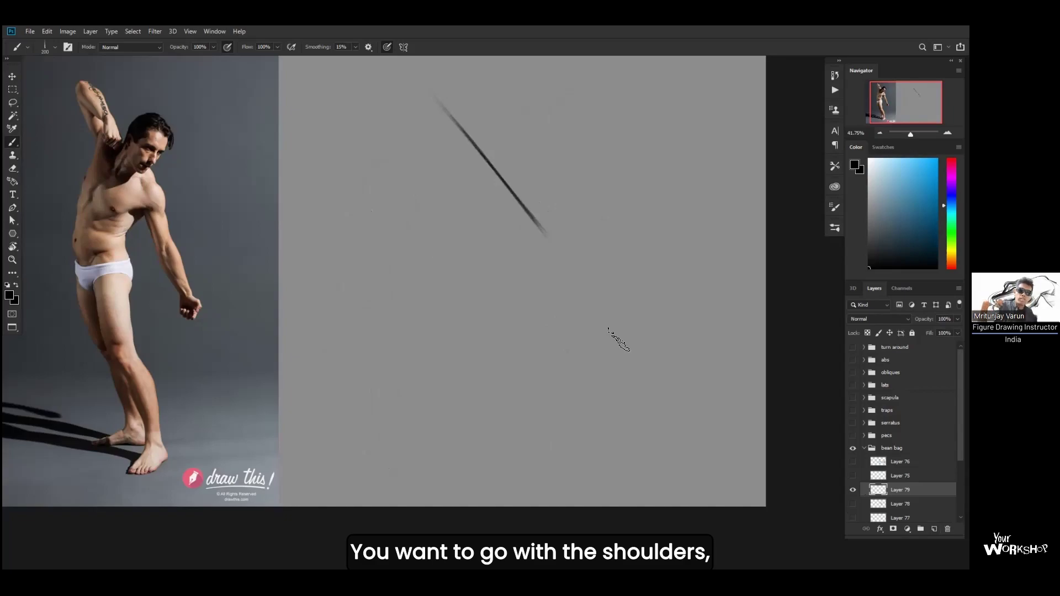
mouse_move(384, 357)
left_mouse_down()
mouse_move(516, 380)
mouse_move(511, 362)
mouse_move(521, 376)
left_mouse_up()
left_click_drag(554, 209, 546, 210)
left_click_drag(444, 77, 436, 80)
left_click_drag(409, 343, 418, 353)
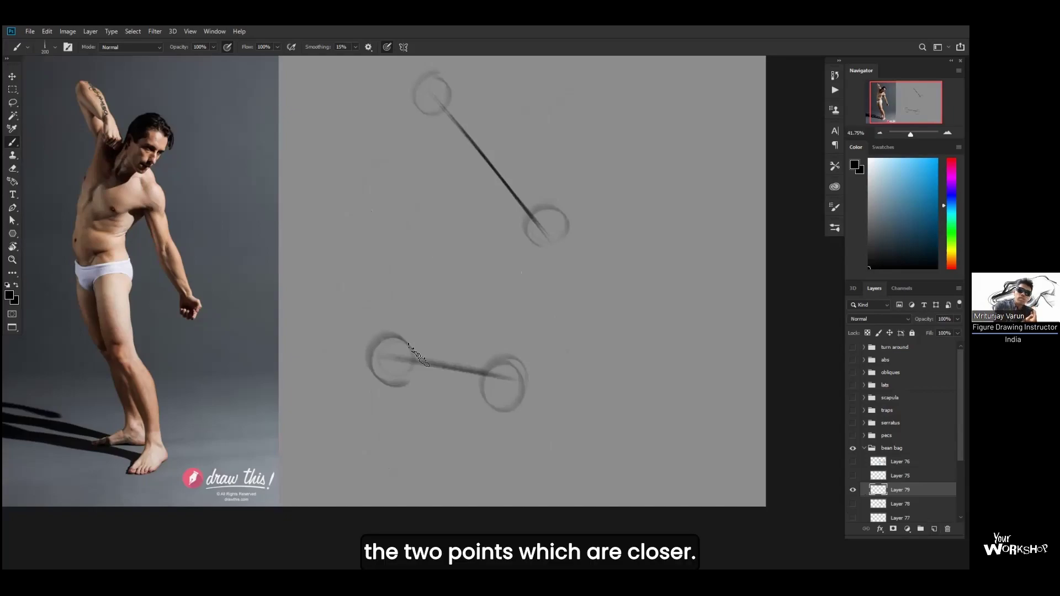
Reduce the brush size and draw the pinched side of the torso from the lower shoulder circle to the nearer hip circle
key("bracketleft")
key("bracketleft")
key("bracketleft")
mouse_move(539, 246)
left_mouse_down()
mouse_move(485, 315)
mouse_move(488, 299)
mouse_move(504, 381)
left_mouse_up()
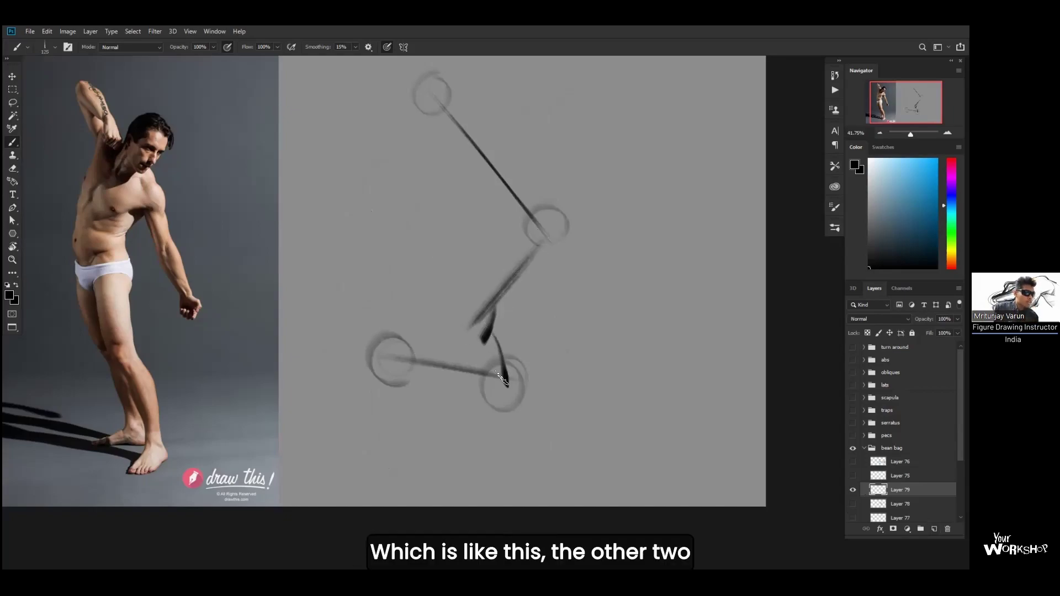
Draw the long stretched side from the raised shoulder to the far hip and round off the bean bag's base
mouse_move(449, 98)
left_mouse_down()
mouse_move(380, 310)
mouse_move(395, 393)
left_mouse_up()
mouse_move(468, 82)
left_mouse_down()
mouse_move(433, 136)
mouse_move(400, 404)
left_mouse_up()
mouse_move(454, 102)
left_mouse_down()
mouse_move(398, 405)
mouse_move(513, 393)
left_mouse_up()
mouse_move(394, 381)
left_mouse_down()
mouse_move(518, 400)
mouse_move(439, 419)
left_mouse_up()
mouse_move(503, 381)
left_mouse_down()
mouse_move(422, 412)
mouse_move(506, 399)
left_mouse_up()
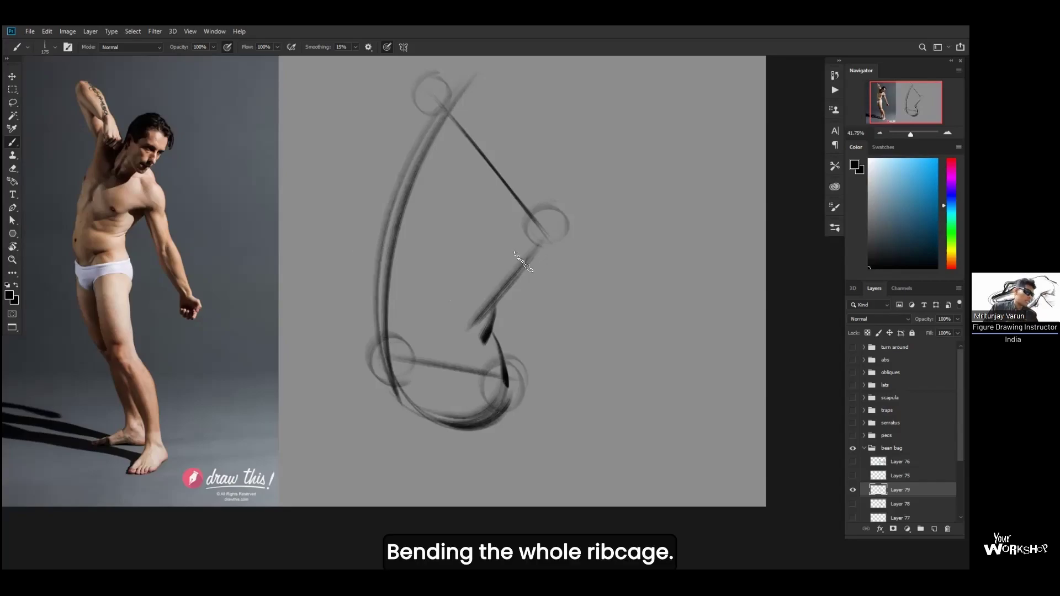
Enlarge the brush to draw a line across the waist pinch parallel to the shoulder line, and darken the shoulder line
key("]")
key("]")
mouse_move(500, 364)
left_mouse_down()
mouse_move(389, 246)
mouse_move(502, 366)
left_mouse_up()
left_click_drag(364, 218, 522, 375)
left_click_drag(390, 246, 500, 359)
left_click_drag(449, 119, 558, 234)
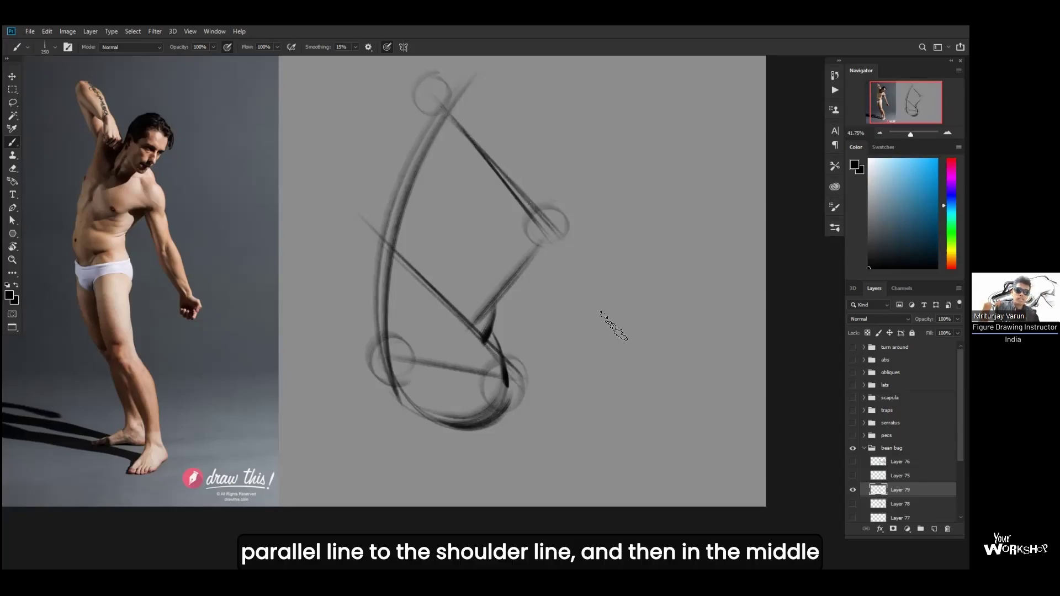
Sketch a tilted rib cage between the two parallel lines, adding its rib arch and the neck oval
mouse_move(399, 285)
left_mouse_down()
mouse_move(437, 182)
mouse_move(497, 163)
left_mouse_up()
mouse_move(513, 205)
left_mouse_down()
mouse_move(469, 328)
mouse_move(490, 166)
mouse_move(464, 327)
left_mouse_up()
mouse_move(435, 224)
left_mouse_down()
mouse_move(394, 270)
mouse_move(418, 246)
mouse_move(450, 244)
mouse_move(460, 323)
left_mouse_up()
left_click_drag(449, 240, 464, 318)
left_click_drag(397, 280, 458, 283)
mouse_move(500, 178)
left_mouse_down()
mouse_move(447, 226)
mouse_move(500, 172)
mouse_move(471, 193)
mouse_move(473, 175)
mouse_move(487, 195)
left_mouse_up()
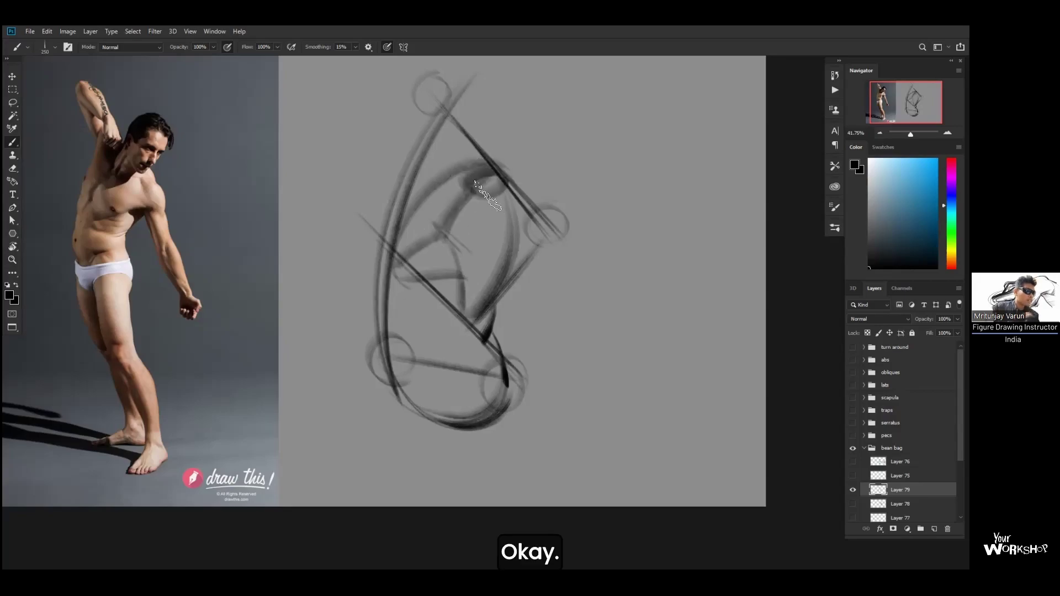
Reduce the brush size, hide the torso demonstration layer and add a blank layer above it
key("bracketright")
key("bracketleft")
key("bracketleft")
key("bracketleft")
key("bracketleft")
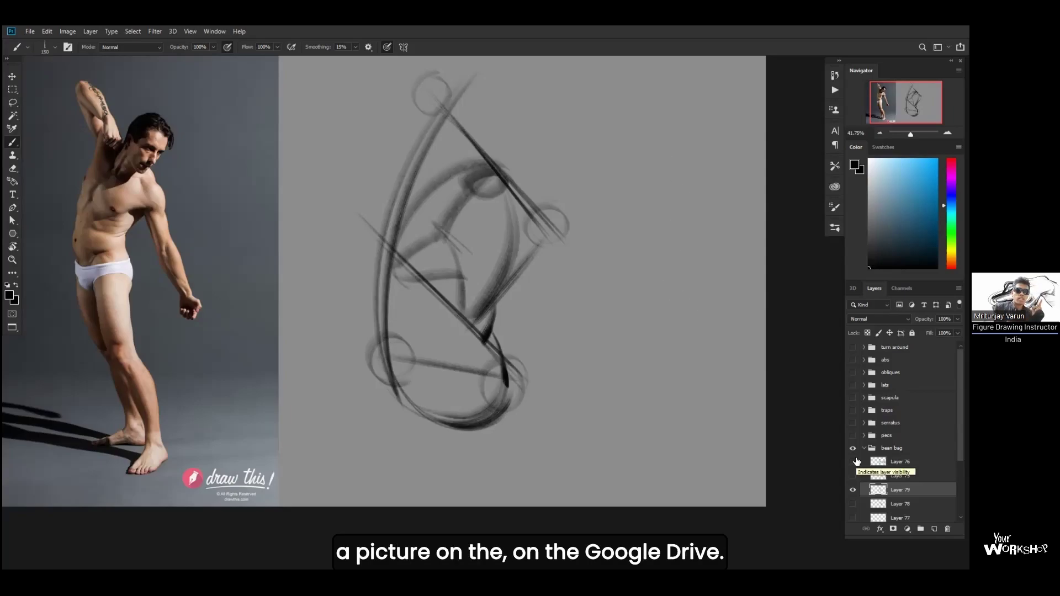
left_click(853, 490)
key("ctrl+shift+alt+n")
Sketch a large front-view rib cage as an egg pinched at the top, with a neck circle and vertical centre line
key("bracketright")
key("bracketright")
key("[")
left_click_drag(436, 158, 316, 304)
mouse_move(381, 160)
left_mouse_down()
mouse_move(332, 359)
mouse_move(362, 387)
left_mouse_up()
mouse_move(404, 145)
left_mouse_down()
mouse_move(466, 361)
mouse_move(386, 128)
mouse_move(432, 398)
left_mouse_up()
left_click_drag(345, 378, 486, 347)
left_click_drag(326, 345, 476, 285)
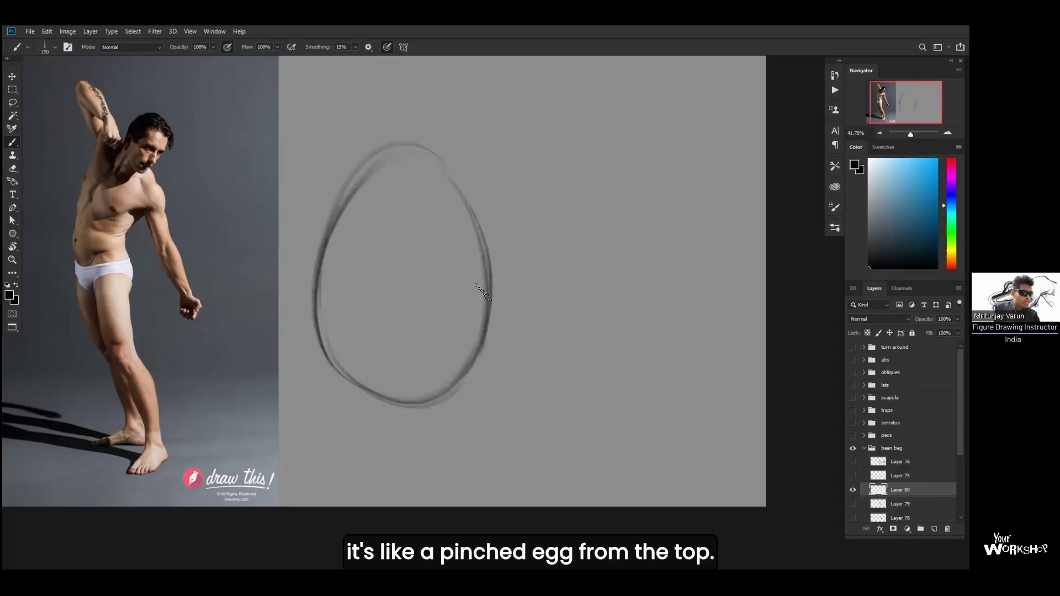
mouse_move(354, 194)
left_mouse_down()
mouse_move(442, 179)
mouse_move(310, 348)
left_mouse_up()
mouse_move(408, 160)
left_mouse_down()
mouse_move(424, 161)
mouse_move(409, 197)
mouse_move(403, 408)
left_mouse_up()
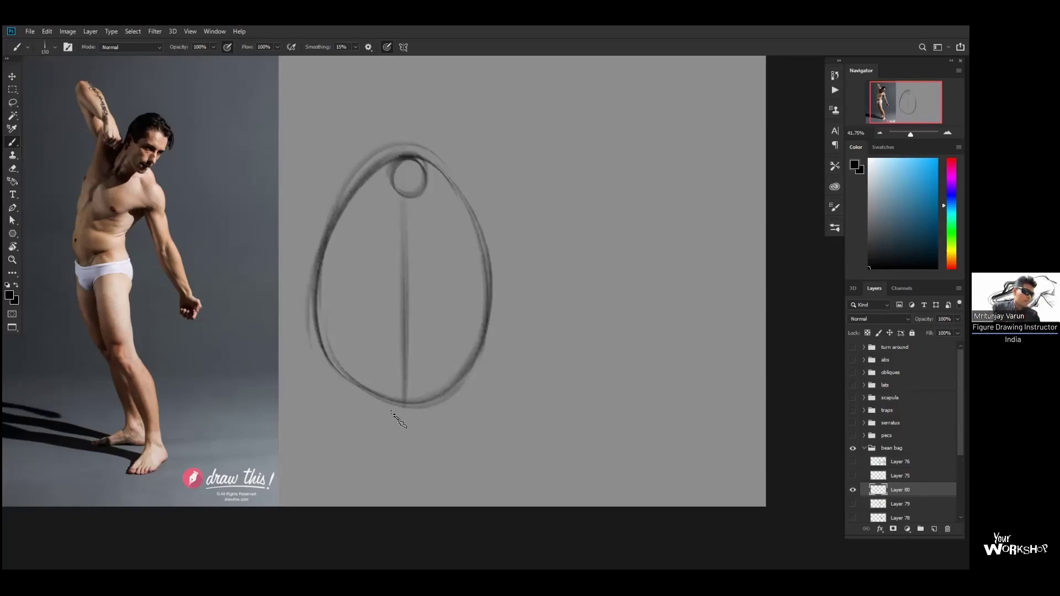
Enlarge the brush to 200 and sketch a second, more even oval beside the egg, darkening its lower far edge
left_click_drag(533, 264, 423, 272)
key("bracketright")
key("bracketright")
left_click_drag(538, 169, 458, 389)
mouse_move(552, 182)
left_mouse_down()
mouse_move(540, 375)
mouse_move(489, 394)
left_mouse_up()
mouse_move(425, 294)
left_mouse_down()
mouse_move(436, 349)
mouse_move(532, 387)
left_mouse_up()
mouse_move(422, 281)
left_mouse_down()
mouse_move(436, 351)
mouse_move(556, 377)
left_mouse_up()
left_click_drag(522, 150, 577, 334)
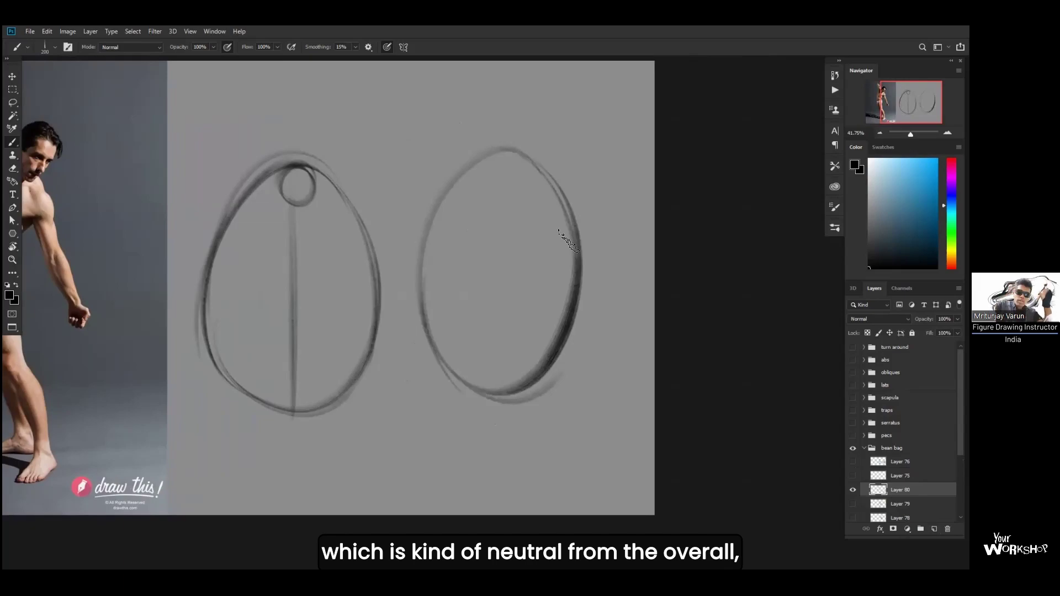
Mark the second oval's top and bottom widths with short horizontal strokes, and add its vertical centre line
left_click_drag(636, 174, 569, 175)
left_click_drag(441, 168, 386, 169)
left_click_drag(389, 366, 411, 365)
left_click_drag(620, 371, 579, 371)
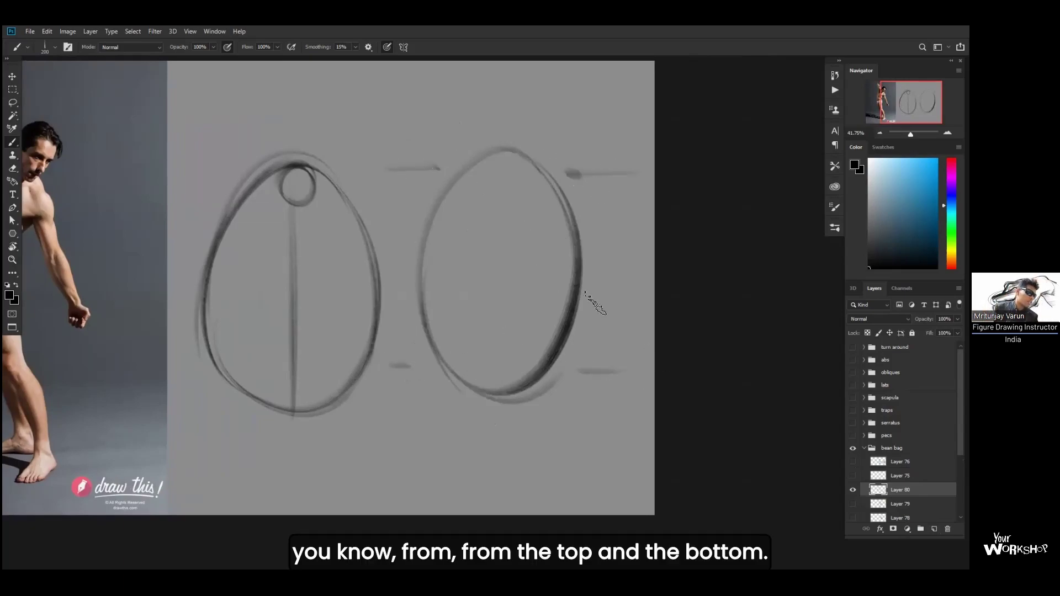
mouse_move(547, 193)
left_mouse_down()
mouse_move(577, 251)
mouse_move(555, 386)
left_mouse_up()
mouse_move(509, 161)
left_mouse_down()
mouse_move(502, 386)
mouse_move(502, 376)
left_mouse_up()
Point a slanted stroke at the first egg's narrow top and darken its sides and wider base
mouse_move(439, 132)
left_mouse_down()
mouse_move(370, 165)
mouse_move(342, 164)
left_mouse_up()
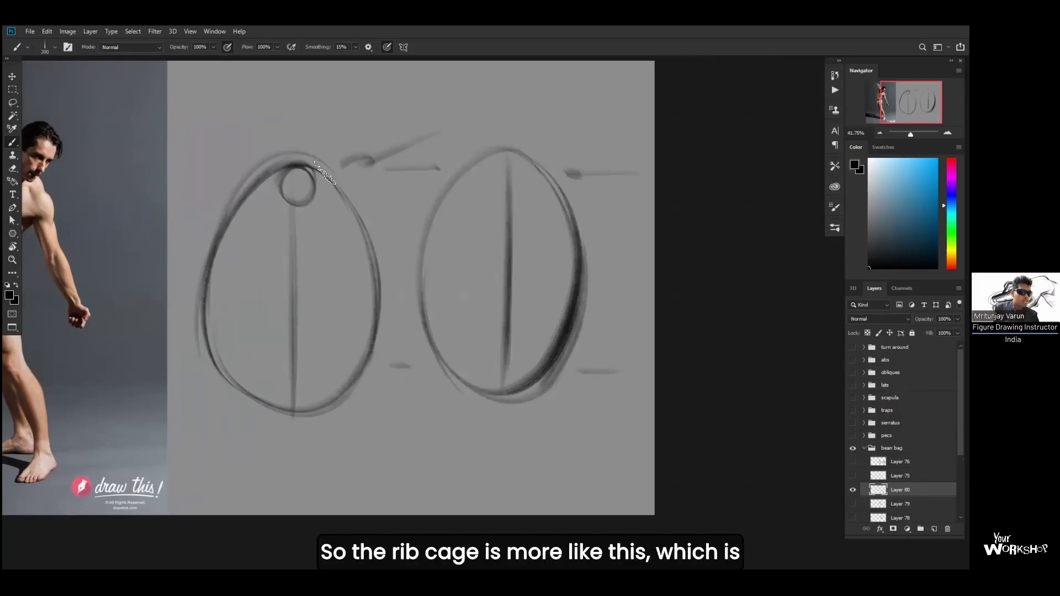
left_click_drag(259, 182, 210, 329)
left_click_drag(345, 190, 379, 331)
mouse_move(210, 315)
left_mouse_down()
mouse_move(237, 395)
mouse_move(345, 390)
left_mouse_up()
left_click_drag(227, 301, 367, 359)
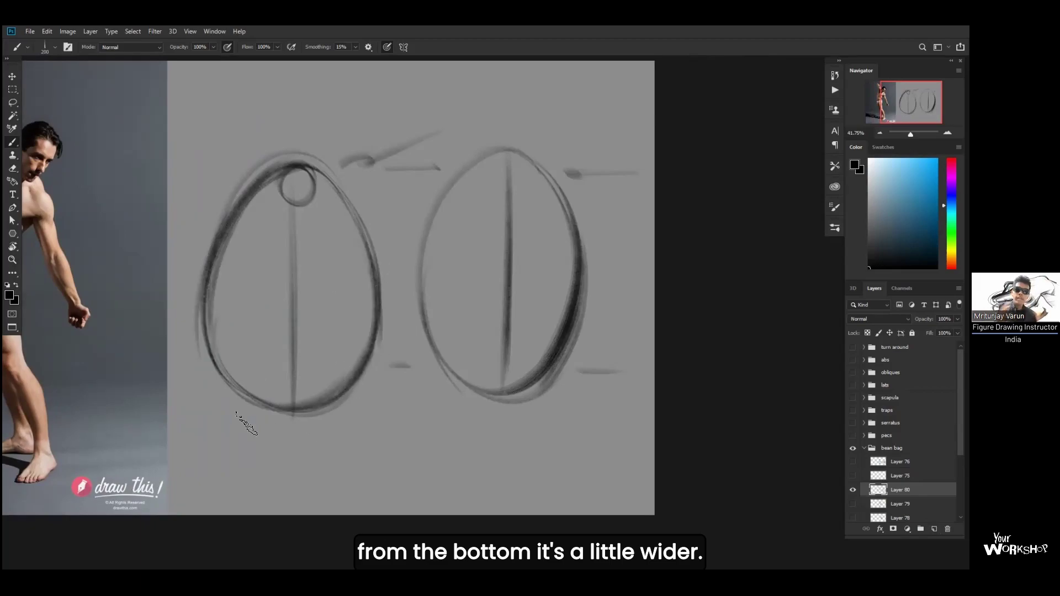
Add short crossbars to both centre lines, then mark the even oval with a cross and the pinched egg with a tick
left_click_drag(313, 288, 268, 289)
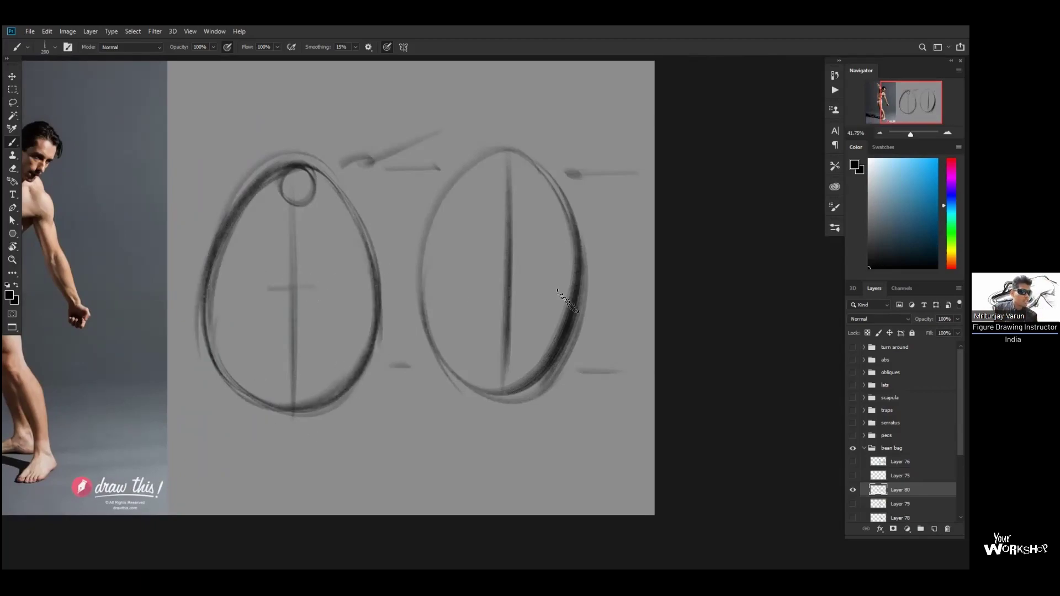
left_click_drag(518, 283, 482, 282)
mouse_move(568, 118)
left_mouse_down()
mouse_move(545, 137)
mouse_move(559, 138)
left_mouse_up()
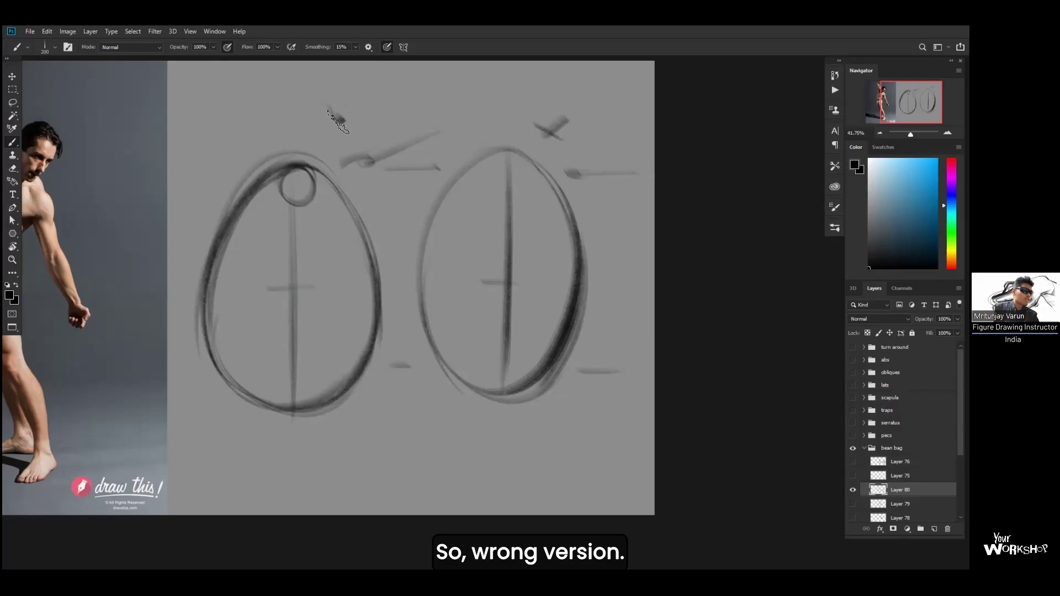
left_click_drag(334, 121, 371, 86)
key("z")
left_click_drag(535, 355, 531, 326)
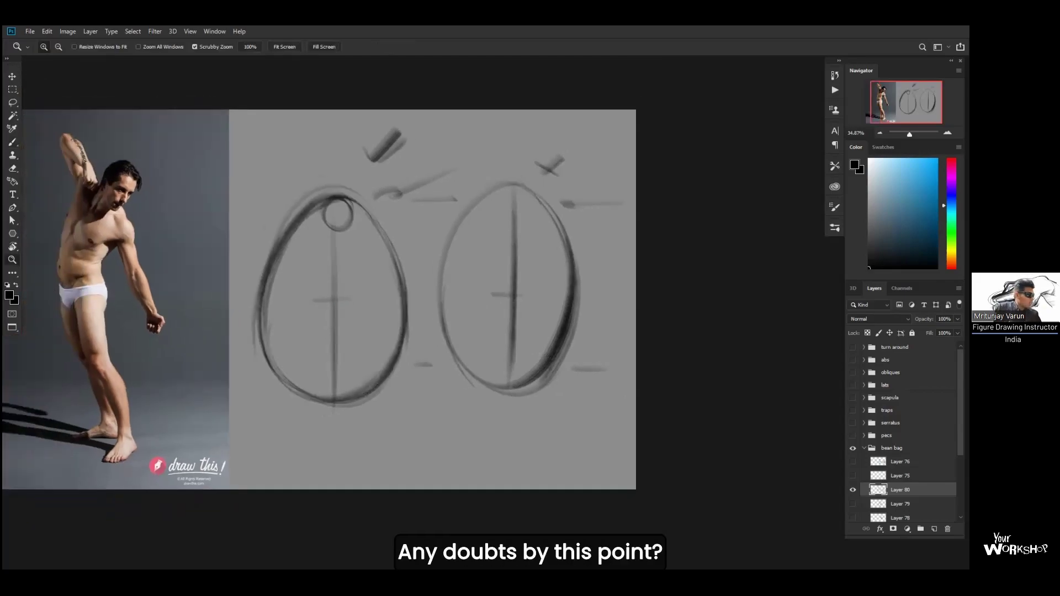
left_click(862, 450)
left_click(864, 451)
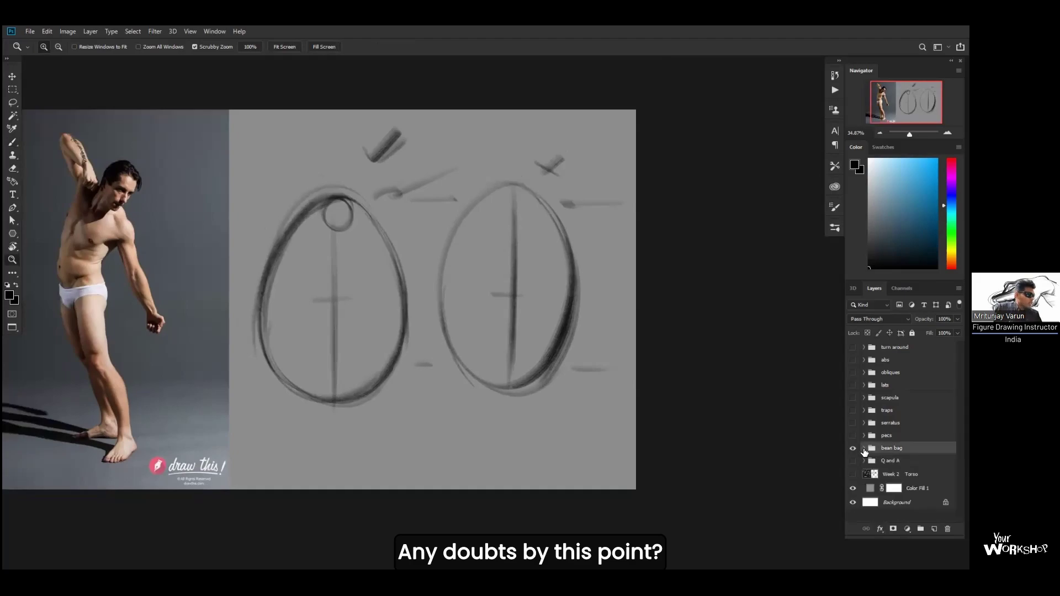
left_click(864, 449)
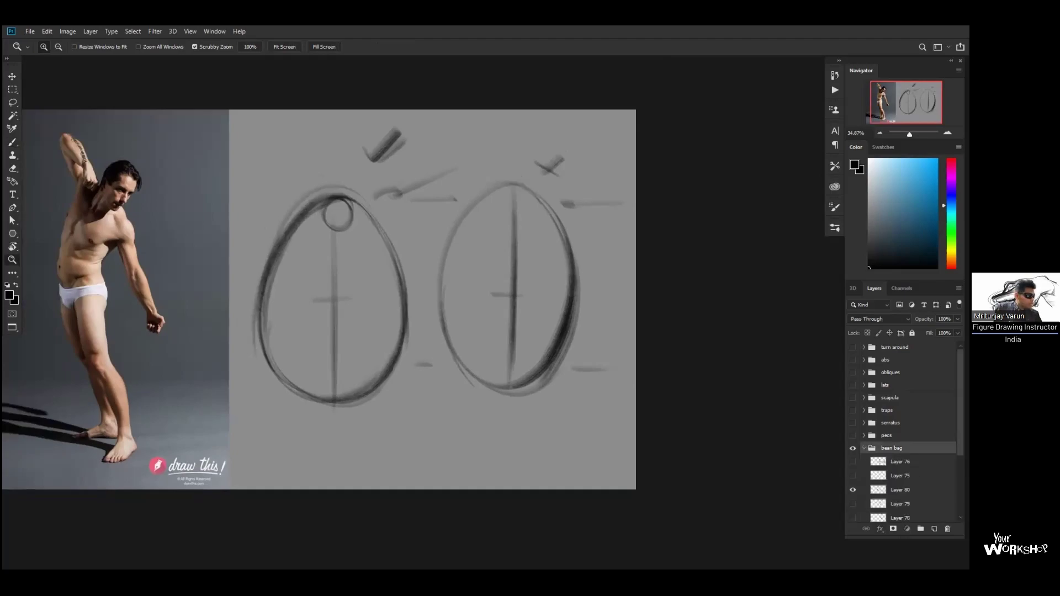